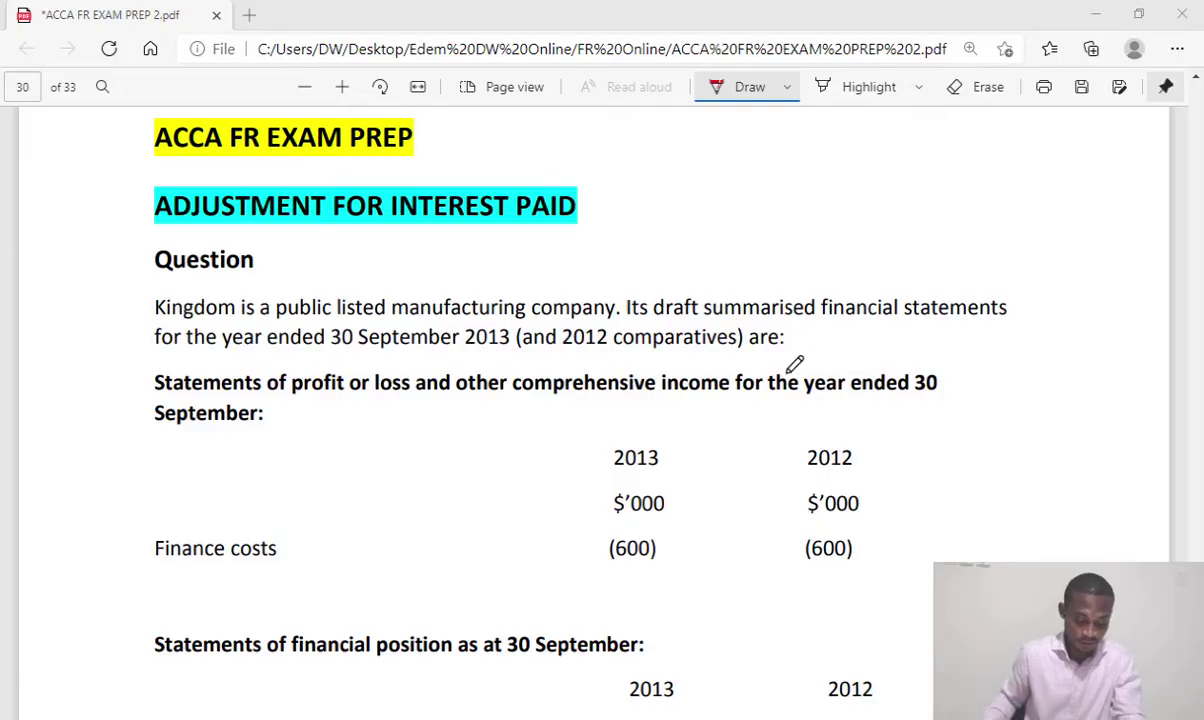
- Circle "30 September 2013" and "2012" in the question's introduction and underline "profit or loss and other comprehensive" in the statement heading
scroll(794, 364, "down", 1)
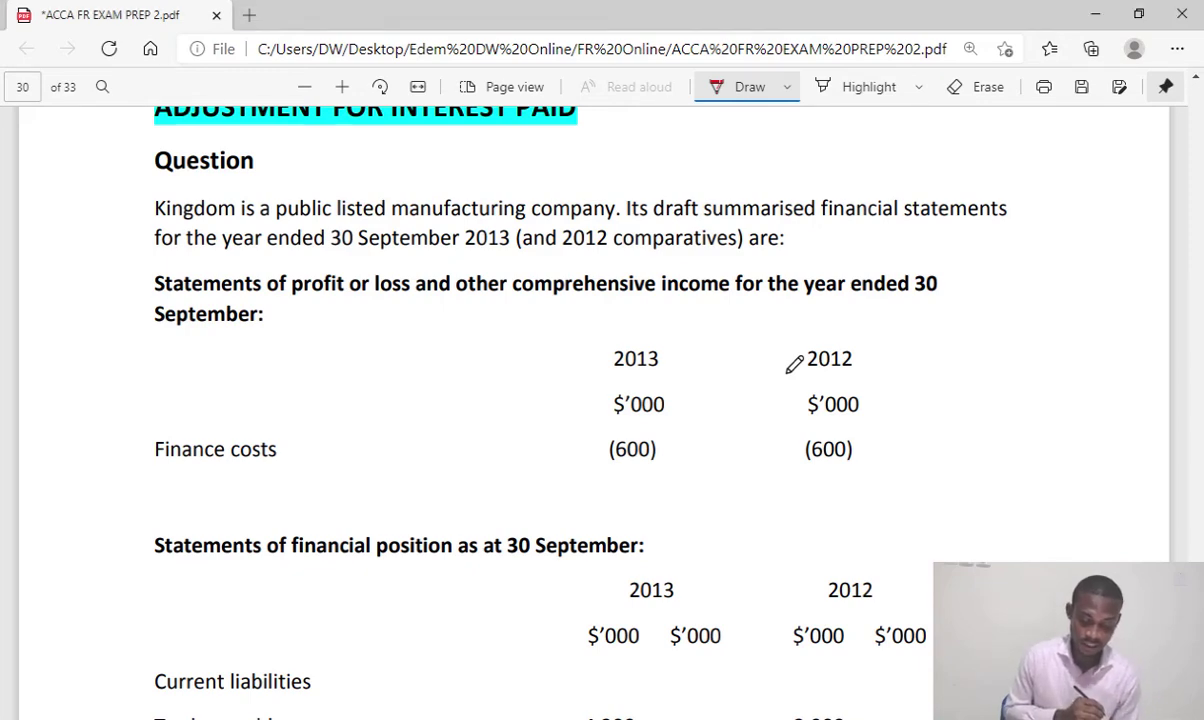
left_click_drag(510, 226, 498, 258)
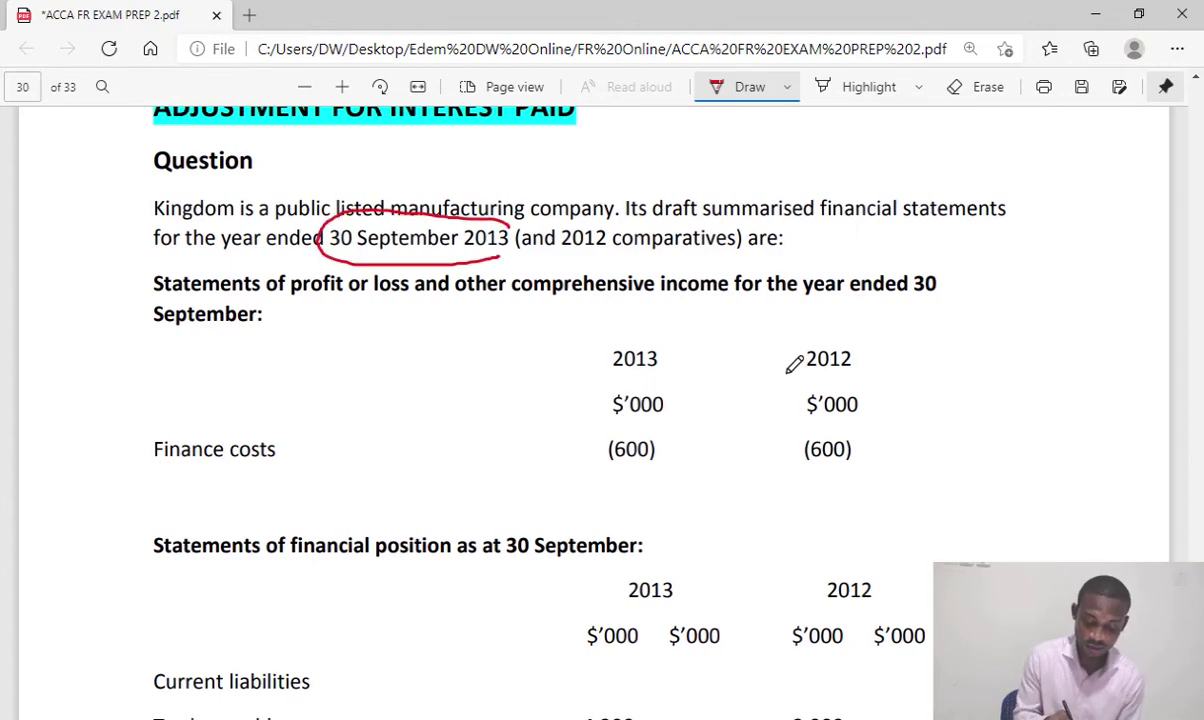
mouse_move(595, 219)
left_mouse_down()
mouse_move(610, 228)
mouse_move(588, 214)
left_mouse_up()
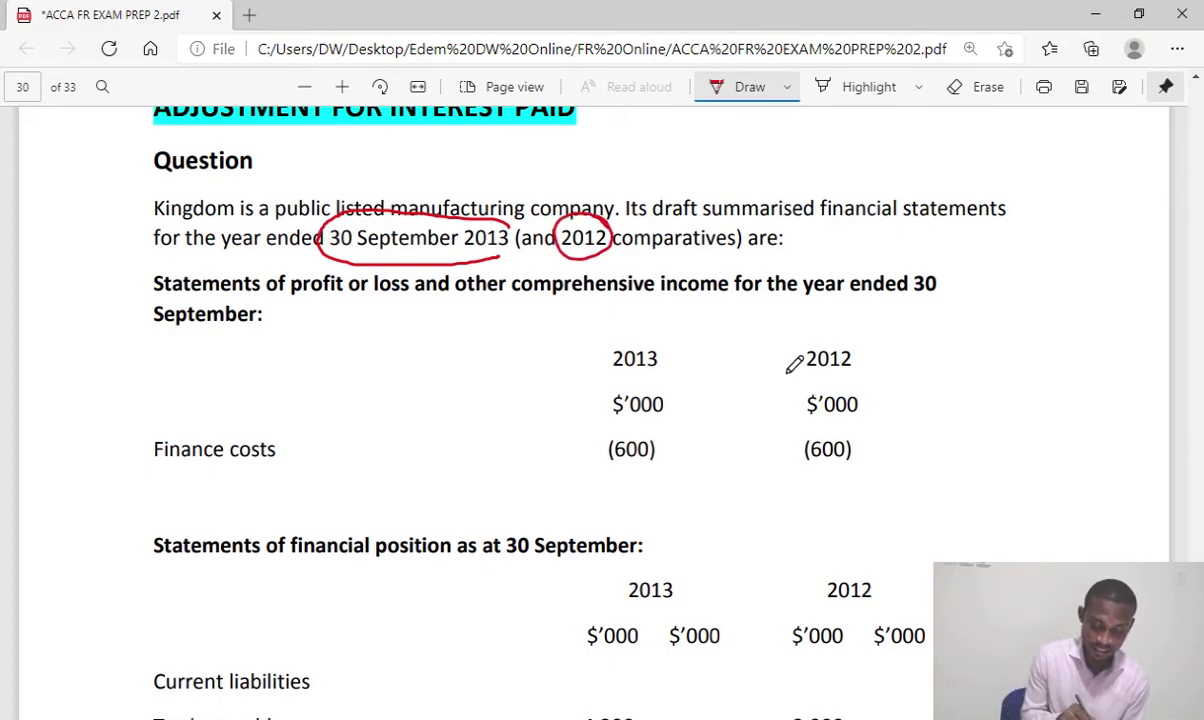
left_click_drag(313, 297, 590, 296)
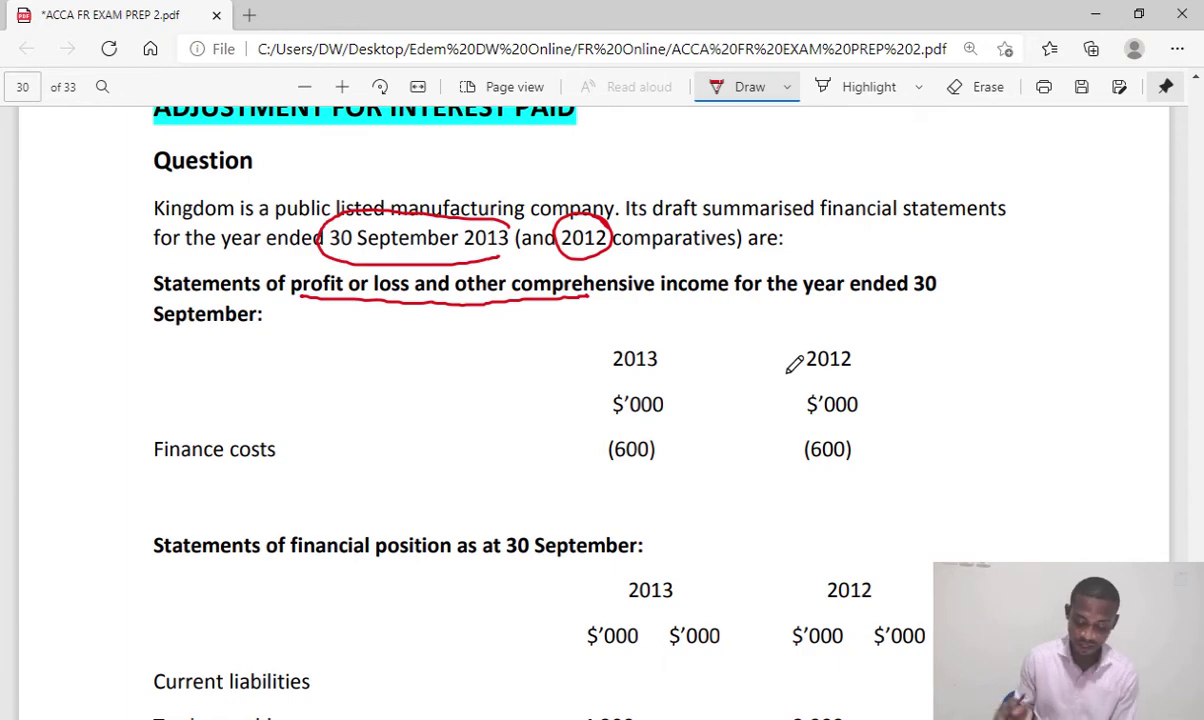
- Mark the Accrued finance costs row with a cross and tick its 2012 figure of 50 and its 2013 figure of 100
scroll(680, 357, "down", 3)
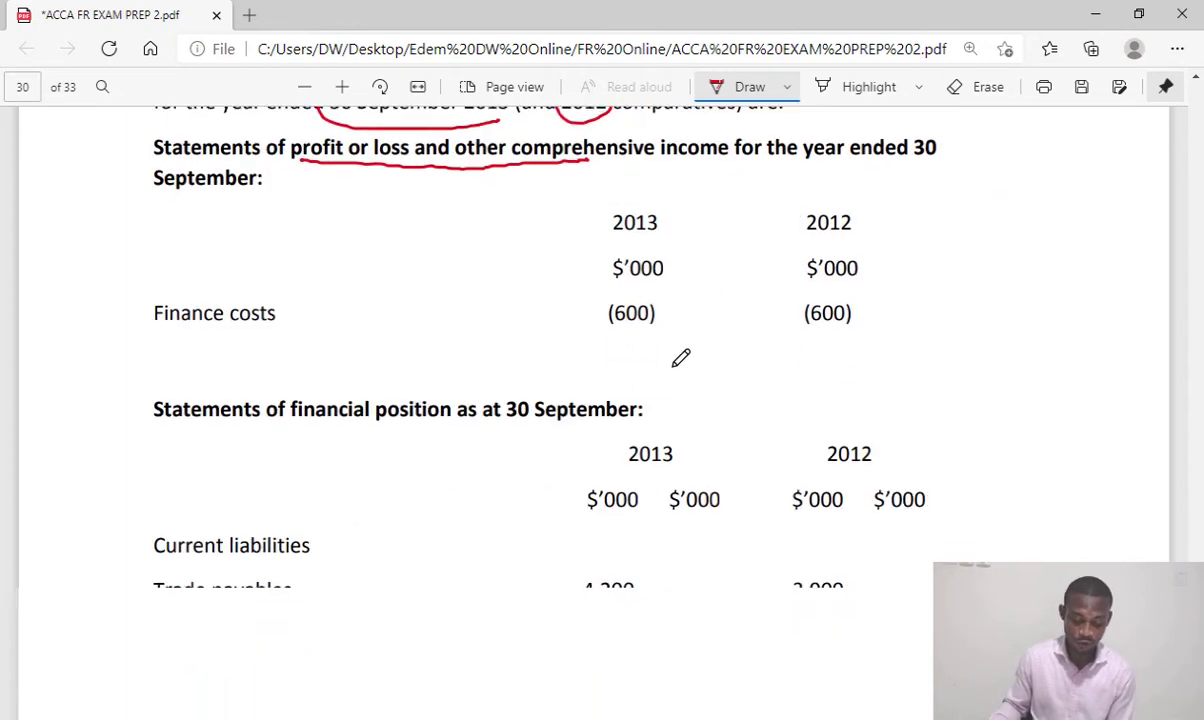
scroll(680, 357, "down", 1)
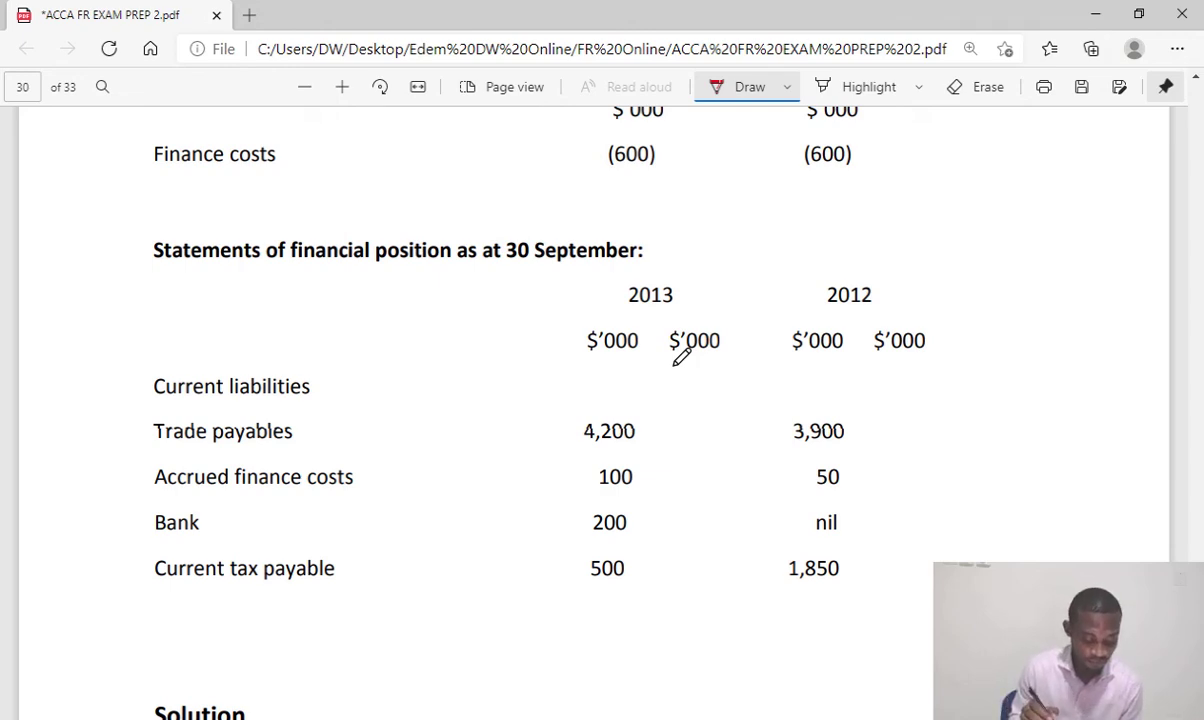
mouse_move(136, 469)
left_mouse_down()
mouse_move(151, 490)
mouse_move(136, 490)
left_mouse_up()
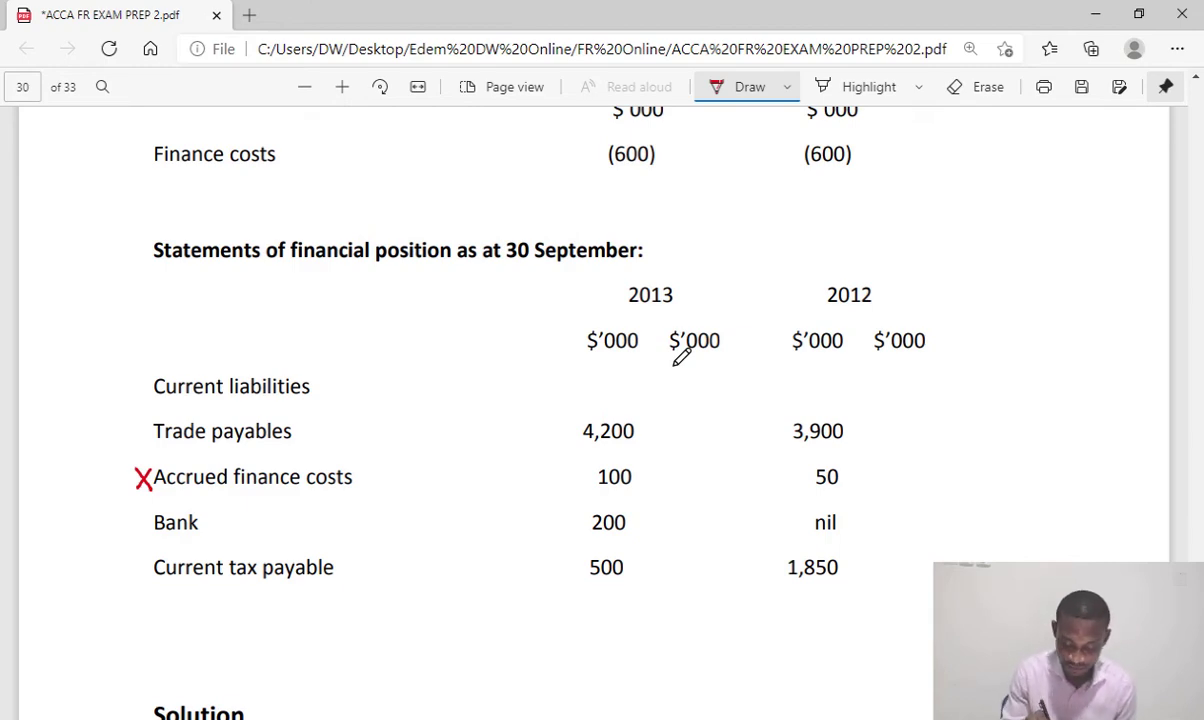
left_click_drag(843, 477, 860, 468)
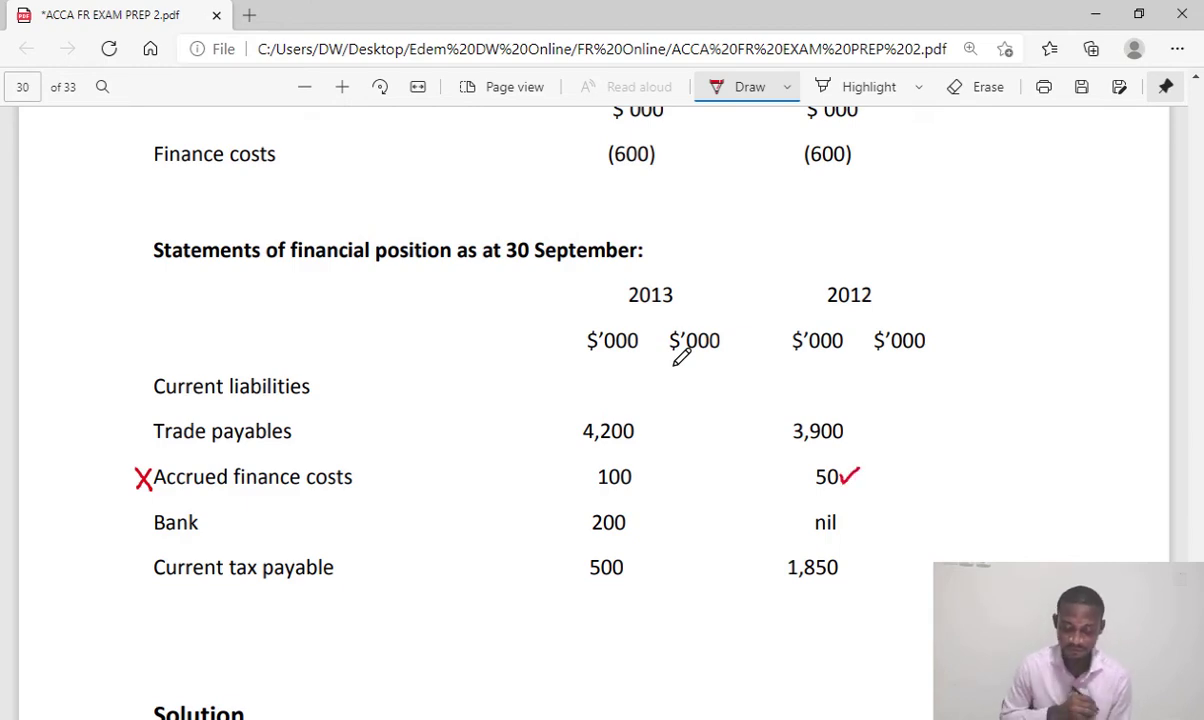
left_click_drag(629, 476, 654, 466)
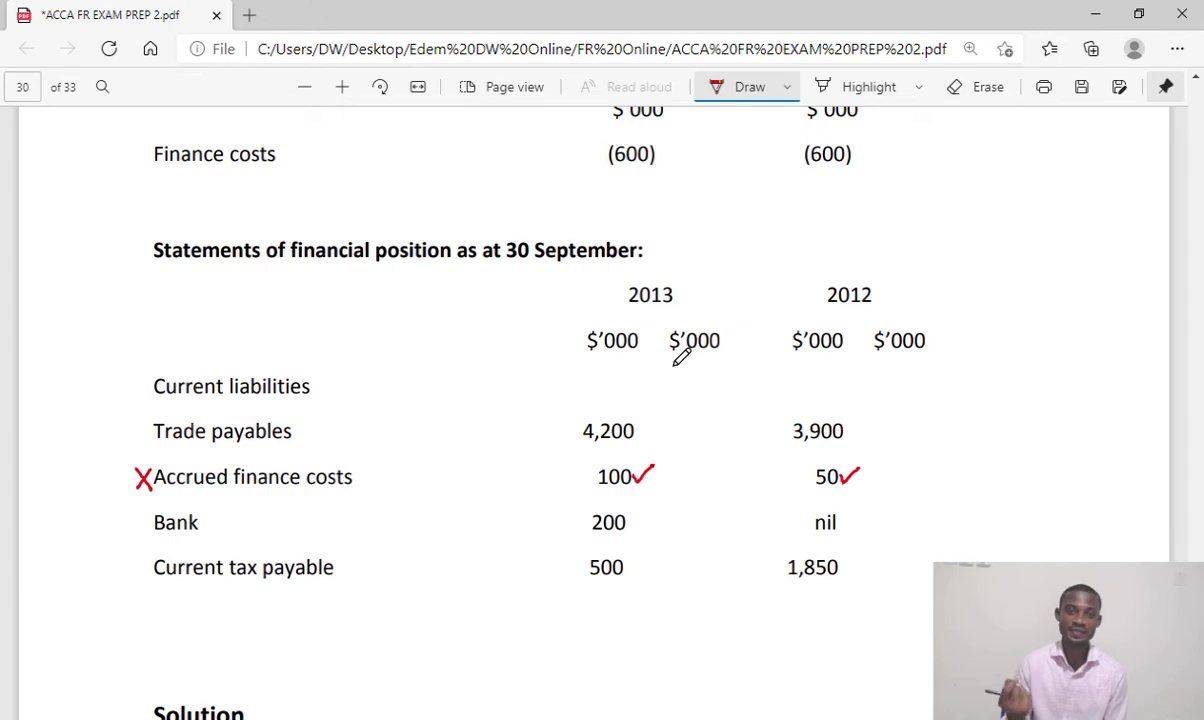
- Draw an empty T-account beside the Solution heading, with a horizontal top line and a vertical divider
scroll(667, 330, "down", 3)
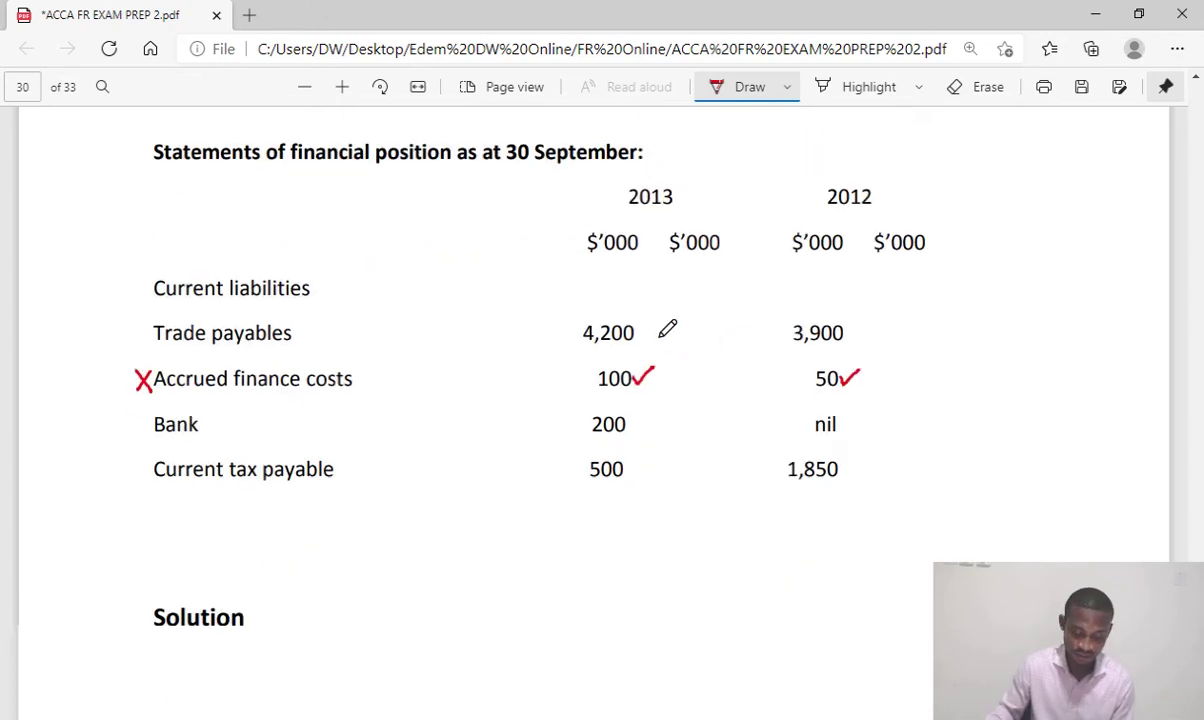
scroll(667, 330, "down", 1)
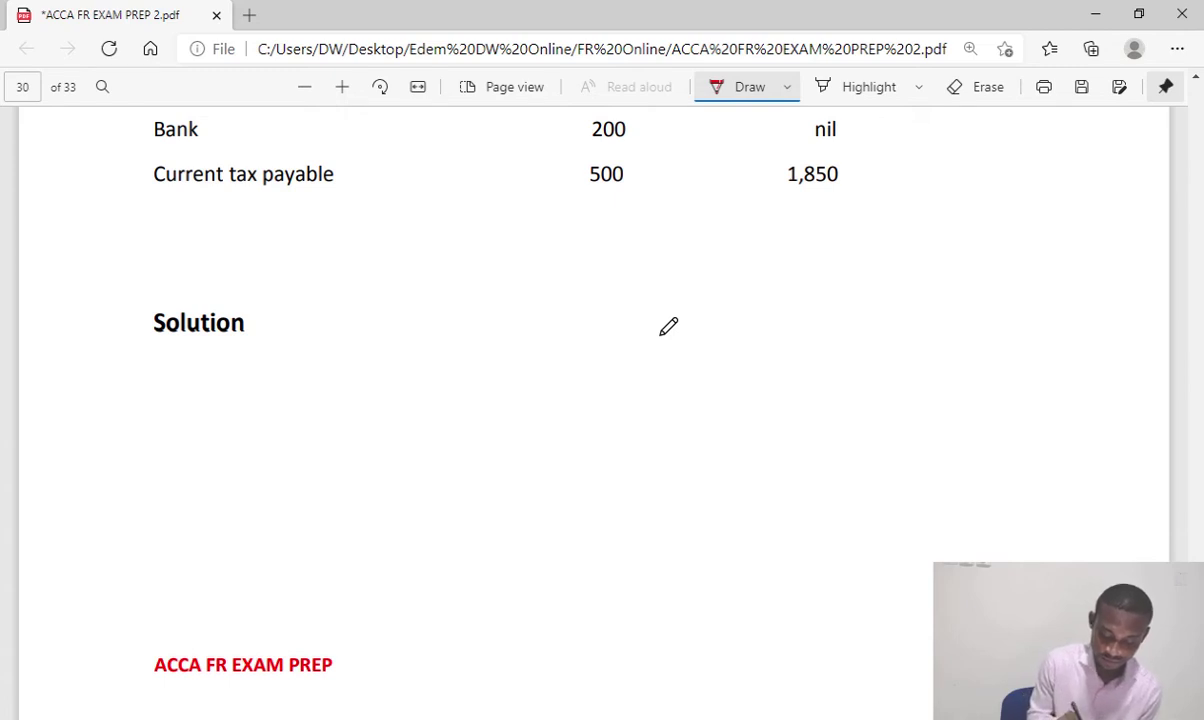
left_click_drag(467, 310, 940, 292)
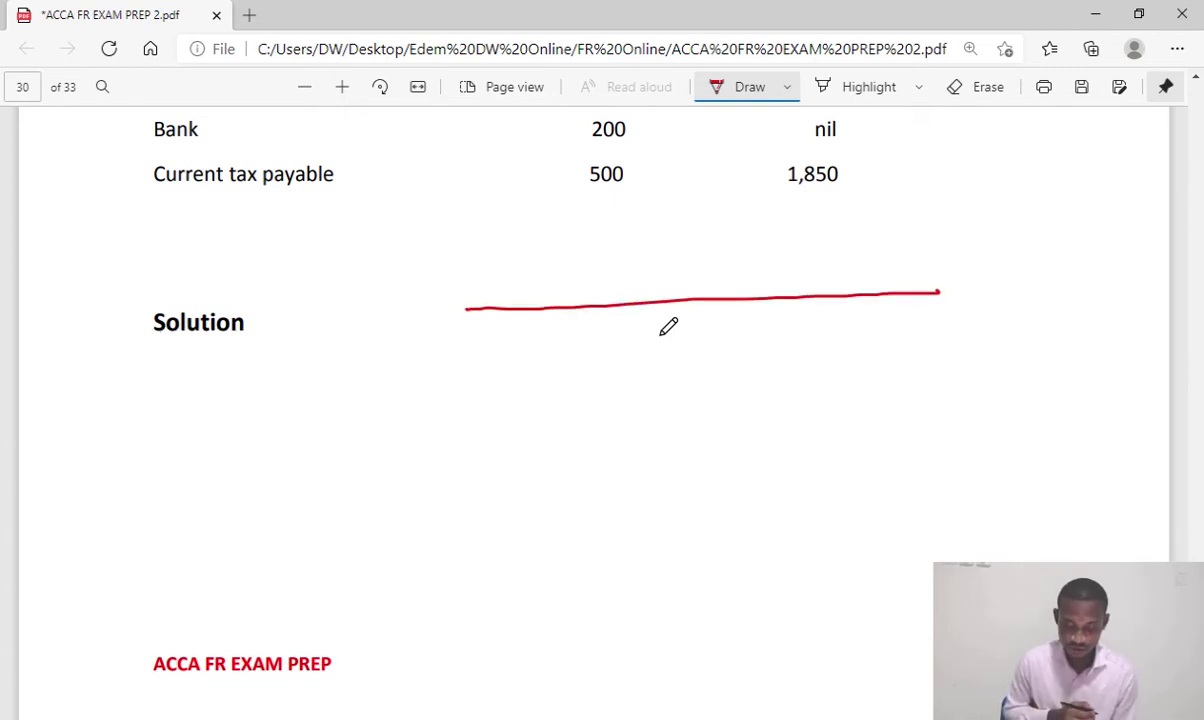
left_click_drag(700, 298, 707, 612)
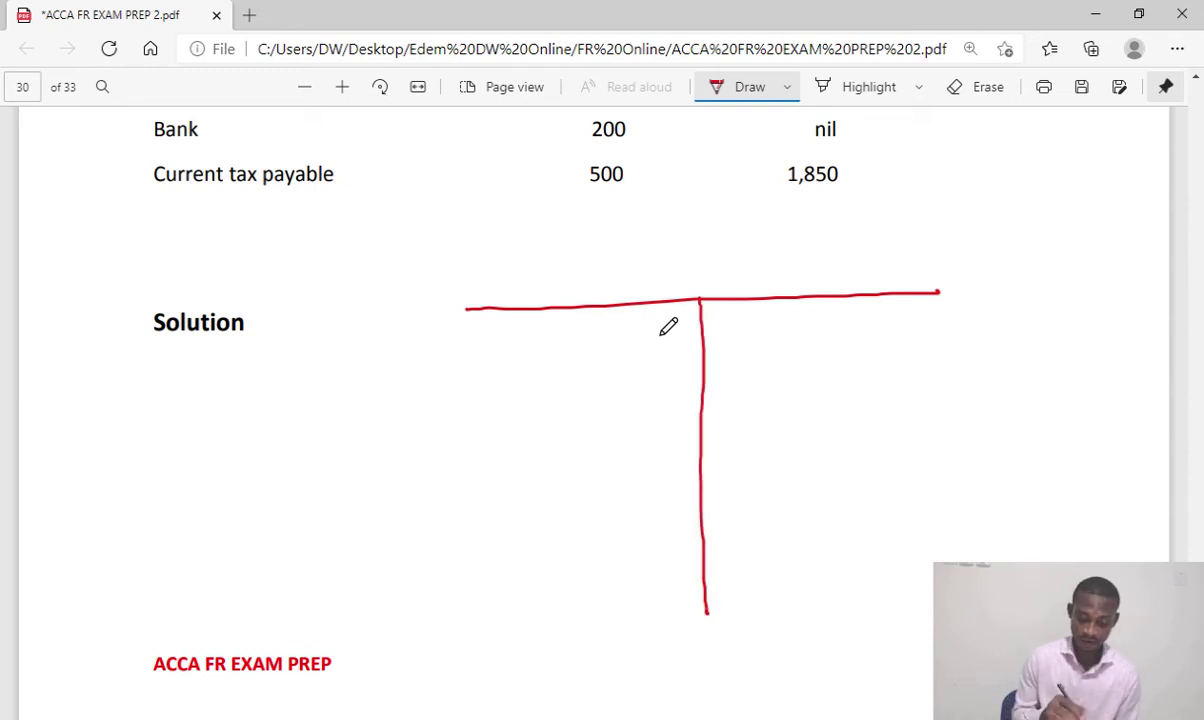
- Handwrite the title "Interest Payable" above the T-account's top line
mouse_move(557, 262)
left_mouse_down()
mouse_move(558, 296)
mouse_move(579, 281)
mouse_move(581, 296)
left_mouse_up()
left_click_drag(592, 268, 594, 295)
left_click_drag(586, 279, 613, 293)
left_click_drag(621, 294, 641, 282)
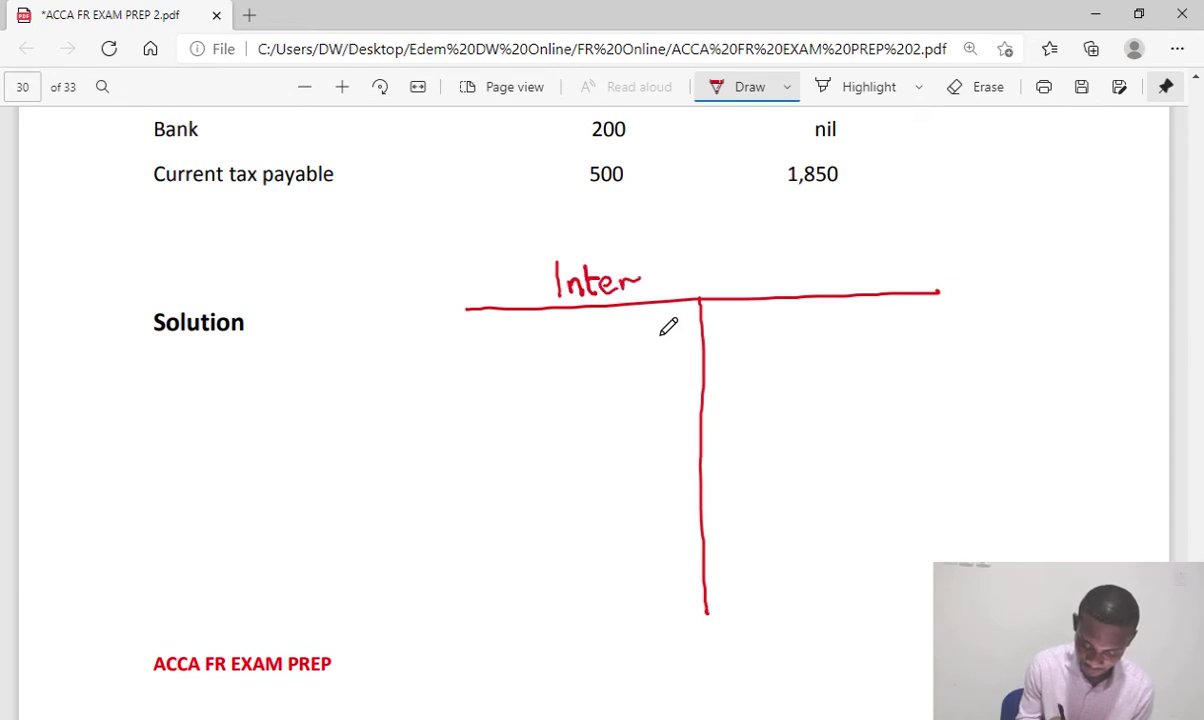
left_click_drag(644, 283, 655, 290)
left_click_drag(670, 272, 659, 291)
left_click_drag(681, 262, 683, 291)
left_click_drag(675, 273, 690, 272)
left_click_drag(698, 256, 700, 292)
mouse_move(699, 257)
left_mouse_down()
mouse_move(703, 276)
mouse_move(744, 294)
mouse_move(768, 271)
mouse_move(779, 286)
left_mouse_up()
left_click_drag(787, 258, 797, 285)
left_click_drag(806, 256, 809, 285)
left_click_drag(816, 276, 830, 280)
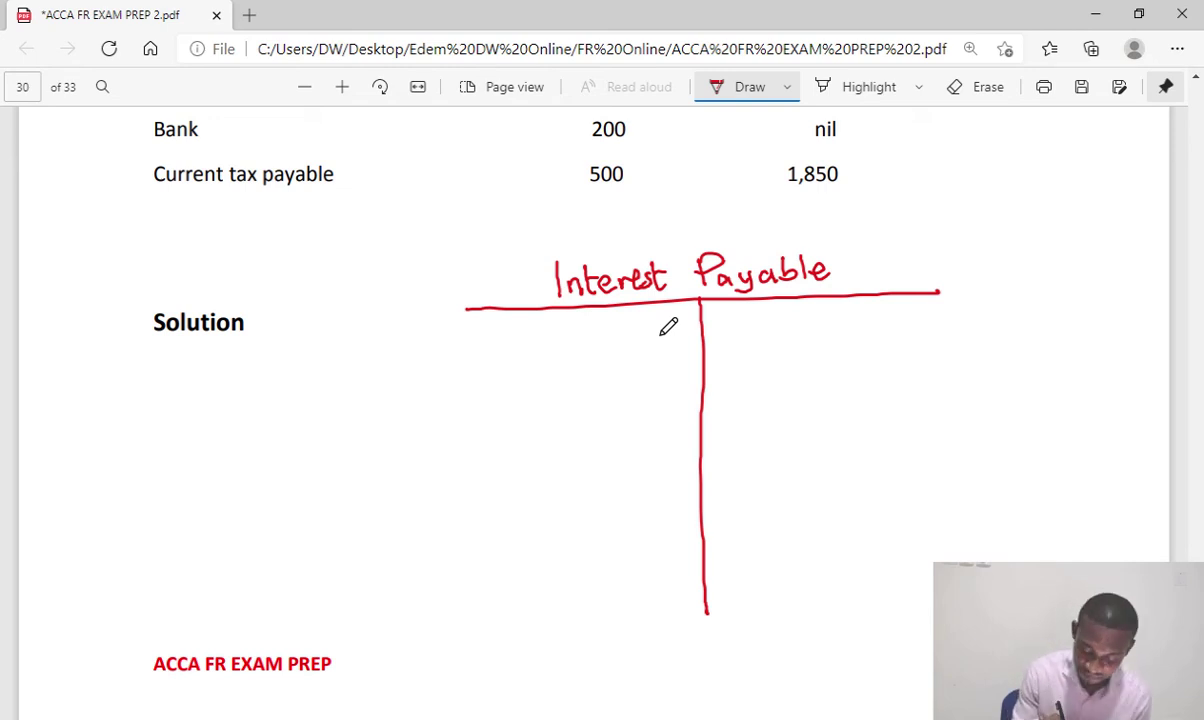
- Write the opening balance entry "Bal b/f" with the 2012 accrued finance costs of 50 on the T-account's credit side
mouse_move(721, 320)
left_mouse_down()
mouse_move(721, 341)
mouse_move(734, 321)
mouse_move(743, 341)
left_mouse_up()
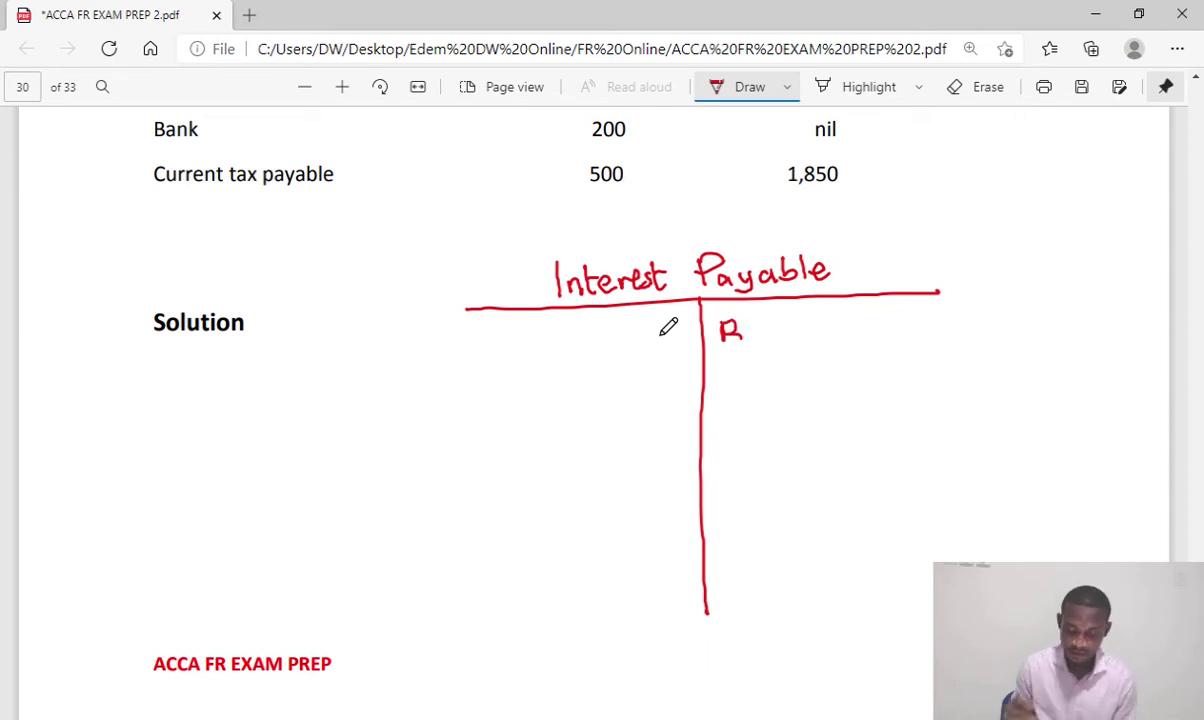
left_click_drag(762, 328, 766, 345)
left_click_drag(772, 313, 775, 345)
left_click_drag(806, 315, 808, 343)
left_click_drag(830, 318, 822, 342)
left_click_drag(852, 322, 848, 358)
left_click_drag(838, 335, 857, 333)
scroll(645, 305, "up", 3)
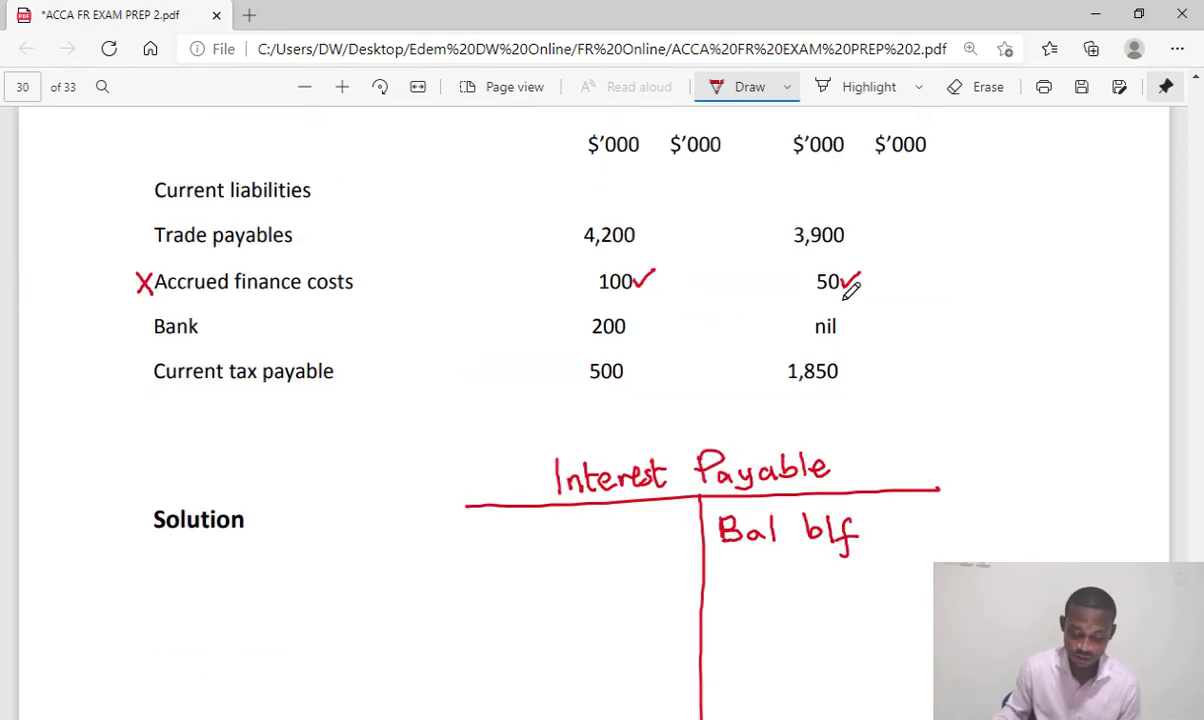
scroll(850, 288, "down", 1)
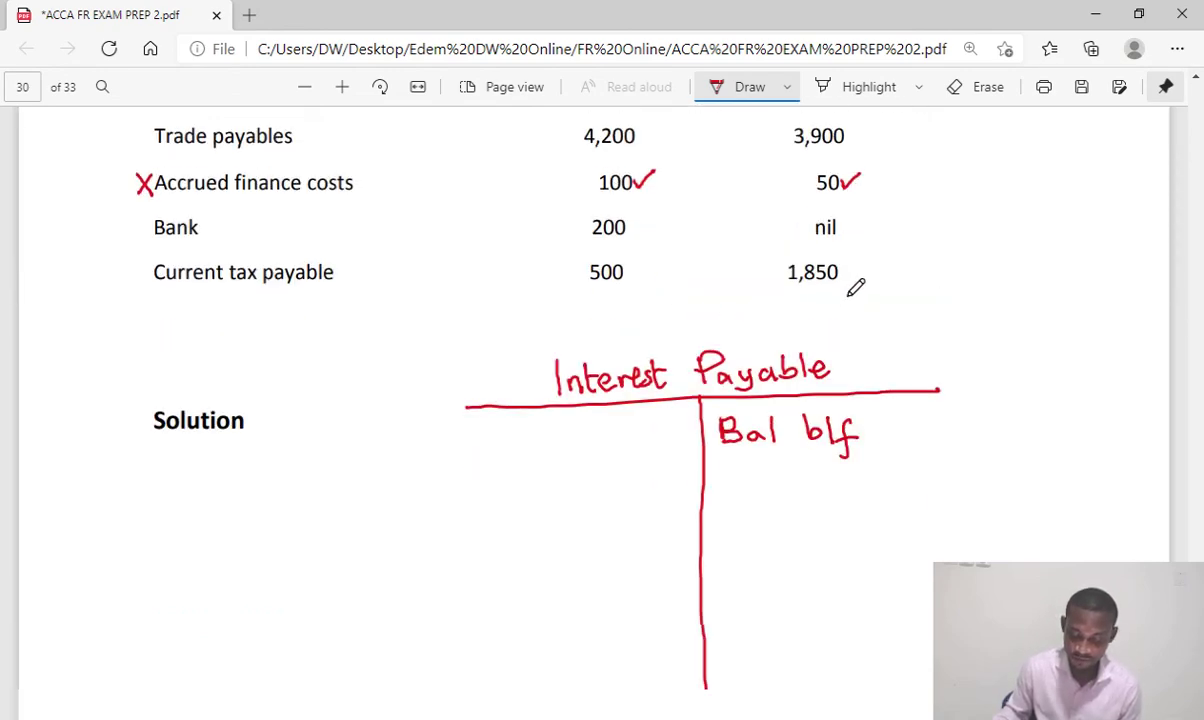
scroll(852, 287, "up", 1)
scroll(855, 285, "up", 2)
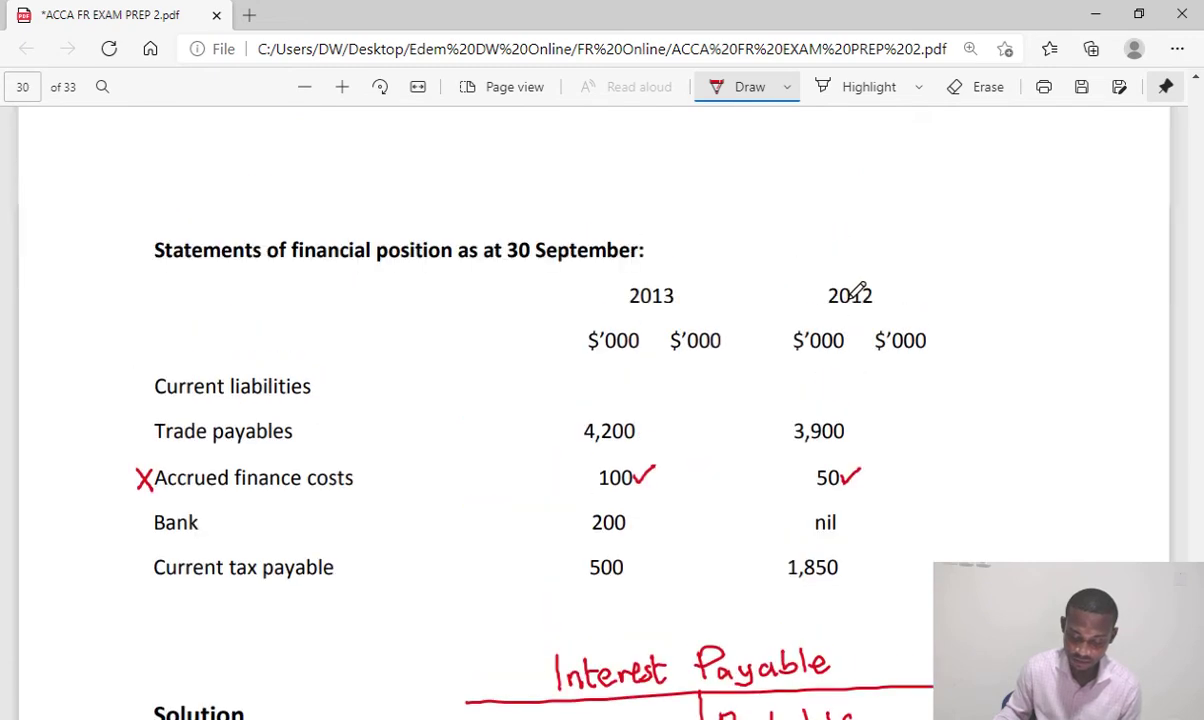
scroll(856, 290, "down", 3)
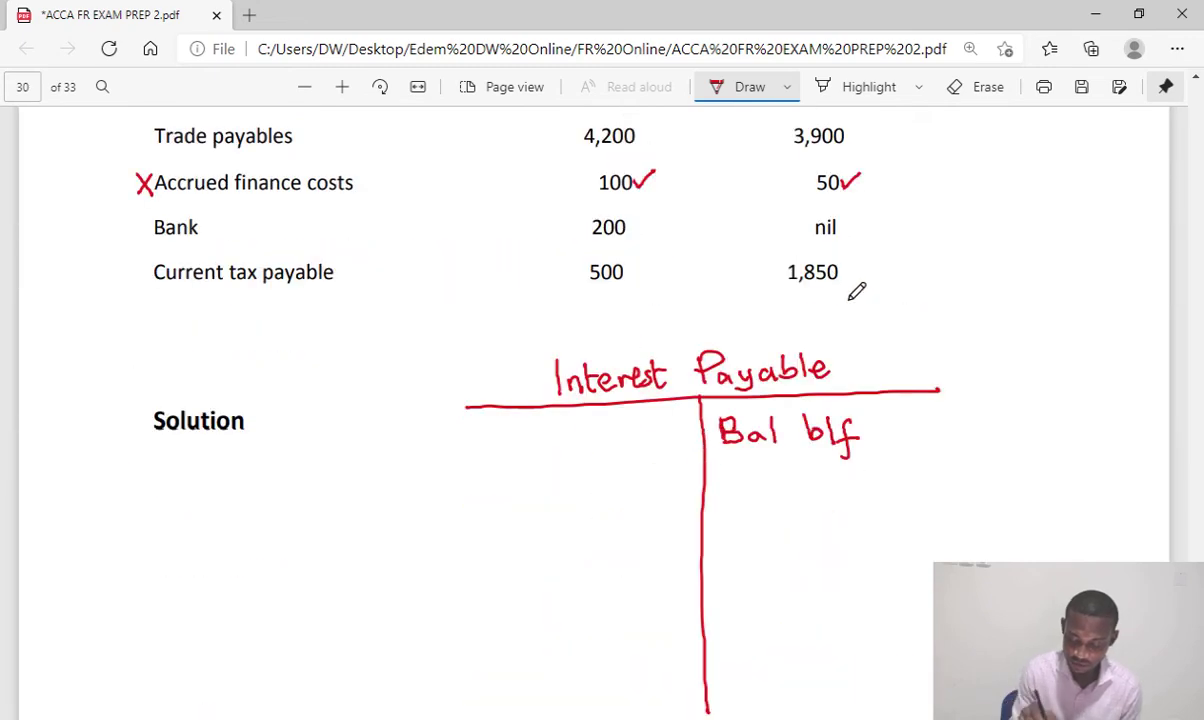
left_click_drag(914, 424, 943, 427)
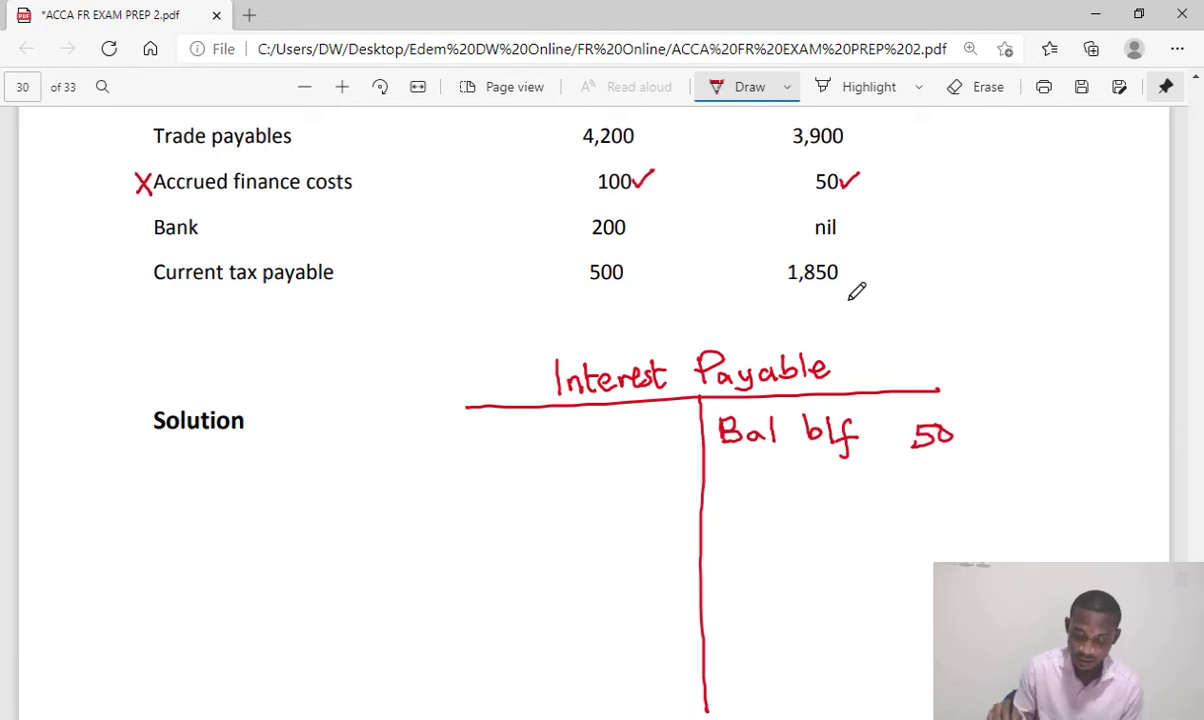
- Write the closing balance entry "Bal c/f" with 100 at the foot of the T-account's debit side
scroll(653, 258, "down", 2)
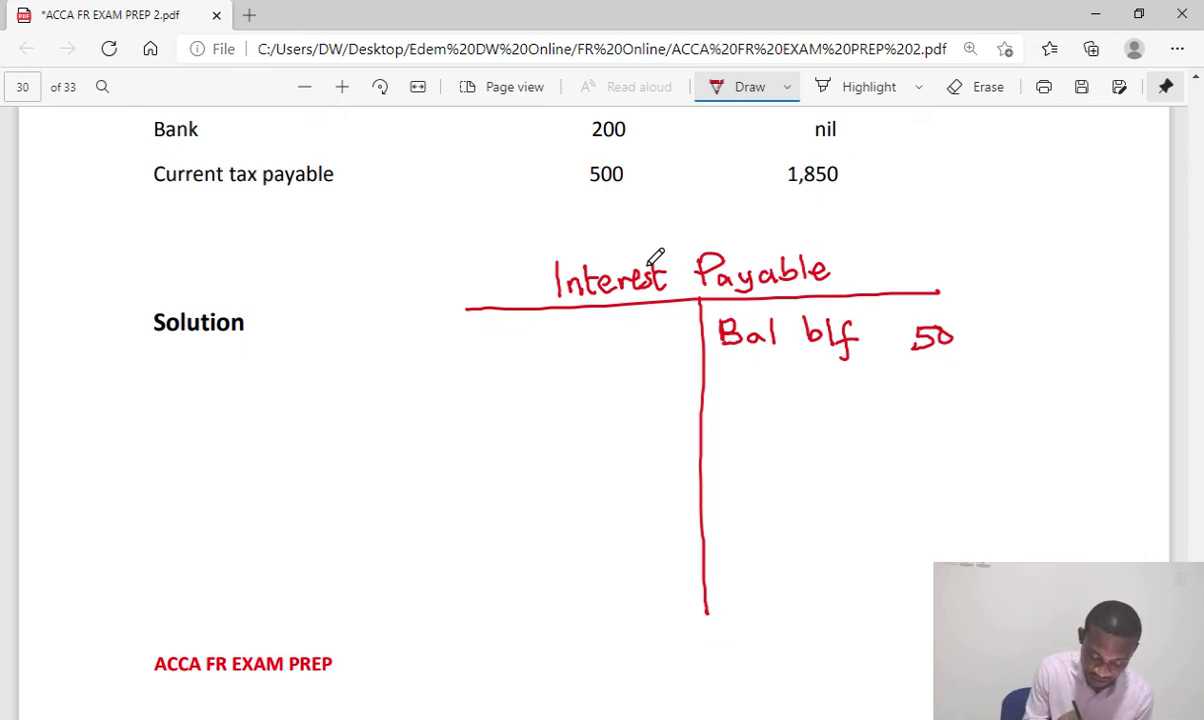
mouse_move(467, 558)
left_mouse_down()
mouse_move(468, 587)
mouse_move(506, 584)
left_mouse_up()
mouse_move(520, 556)
left_mouse_down()
mouse_move(523, 582)
mouse_move(550, 568)
mouse_move(586, 604)
left_mouse_up()
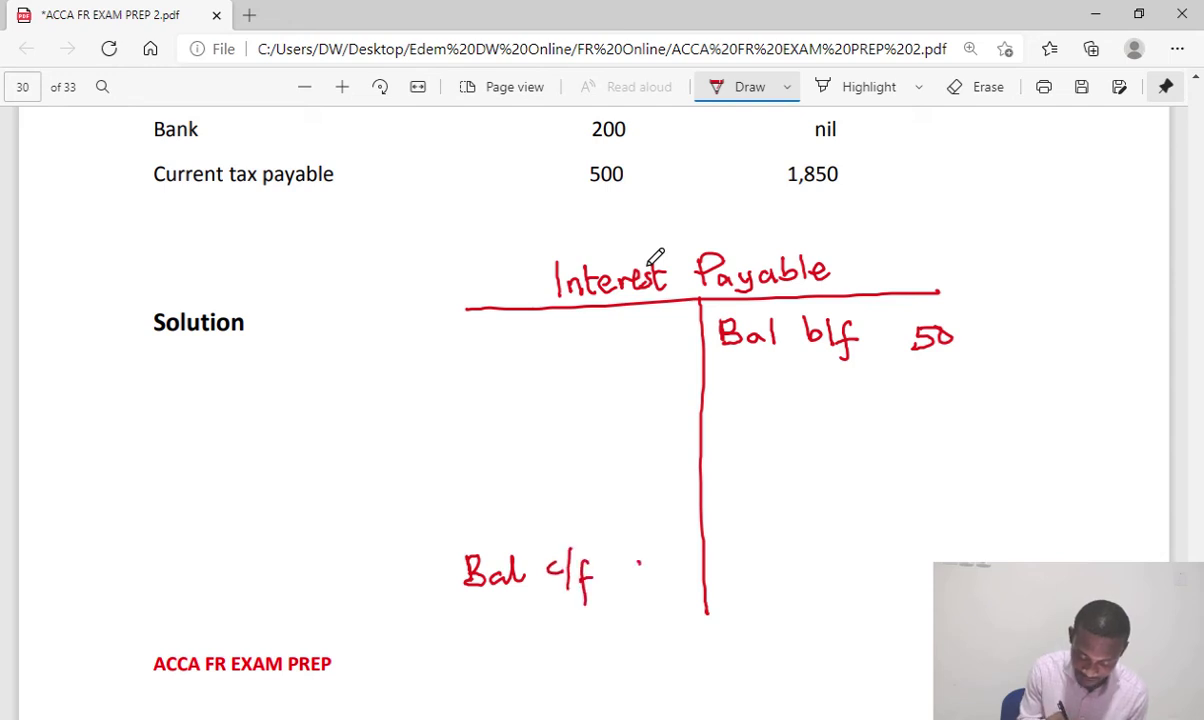
left_click_drag(638, 560, 638, 584)
left_click_drag(662, 562, 679, 561)
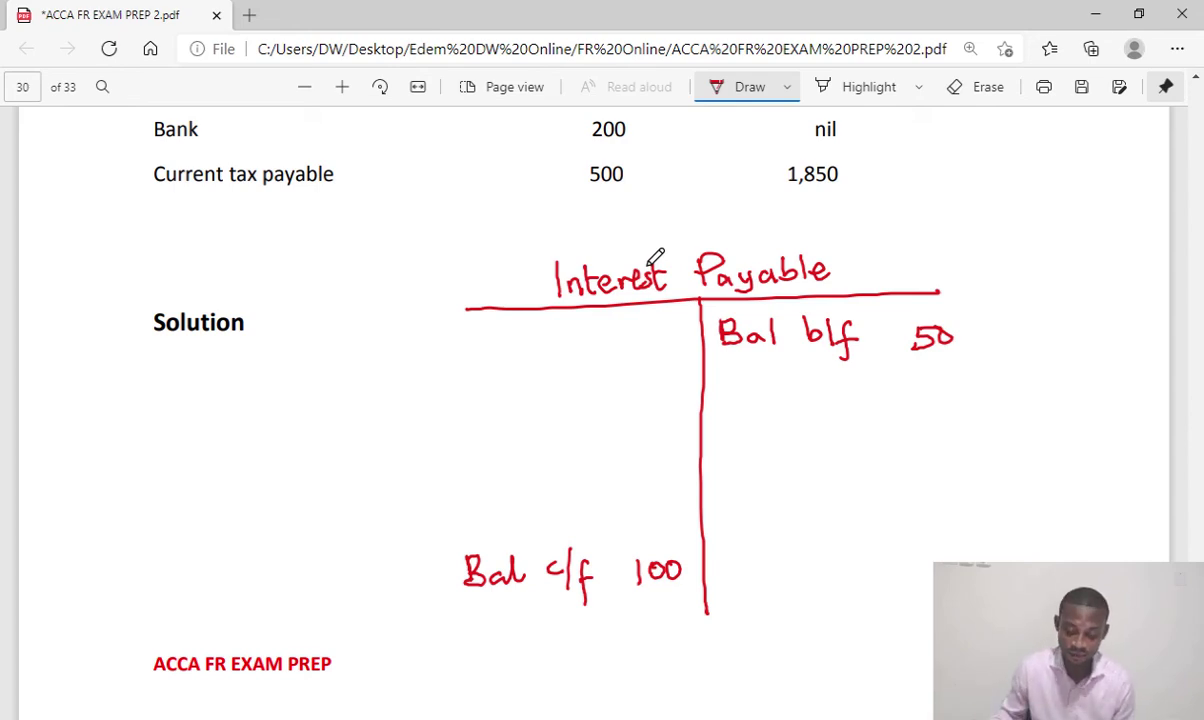
- Write the entry "P/L exp" with the 2013 finance costs of 600 below the opening balance on the credit side
scroll(609, 231, "up", 3)
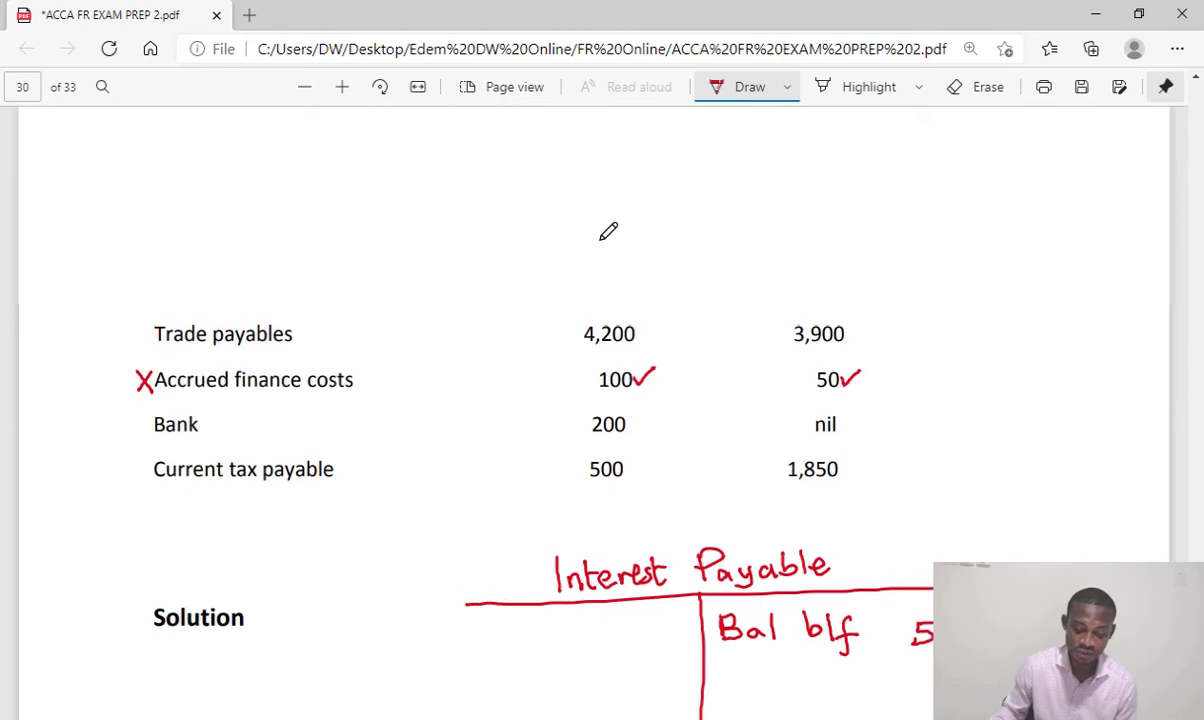
scroll(609, 231, "up", 1)
scroll(608, 231, "up", 1)
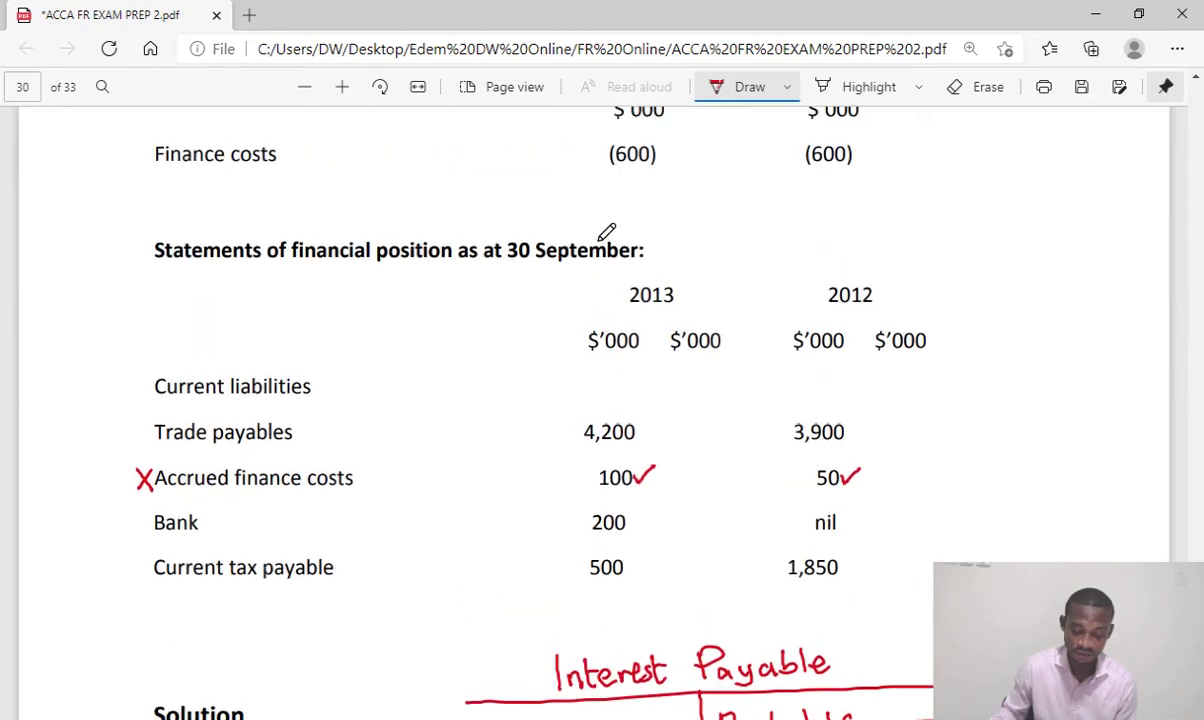
scroll(607, 231, "up", 2)
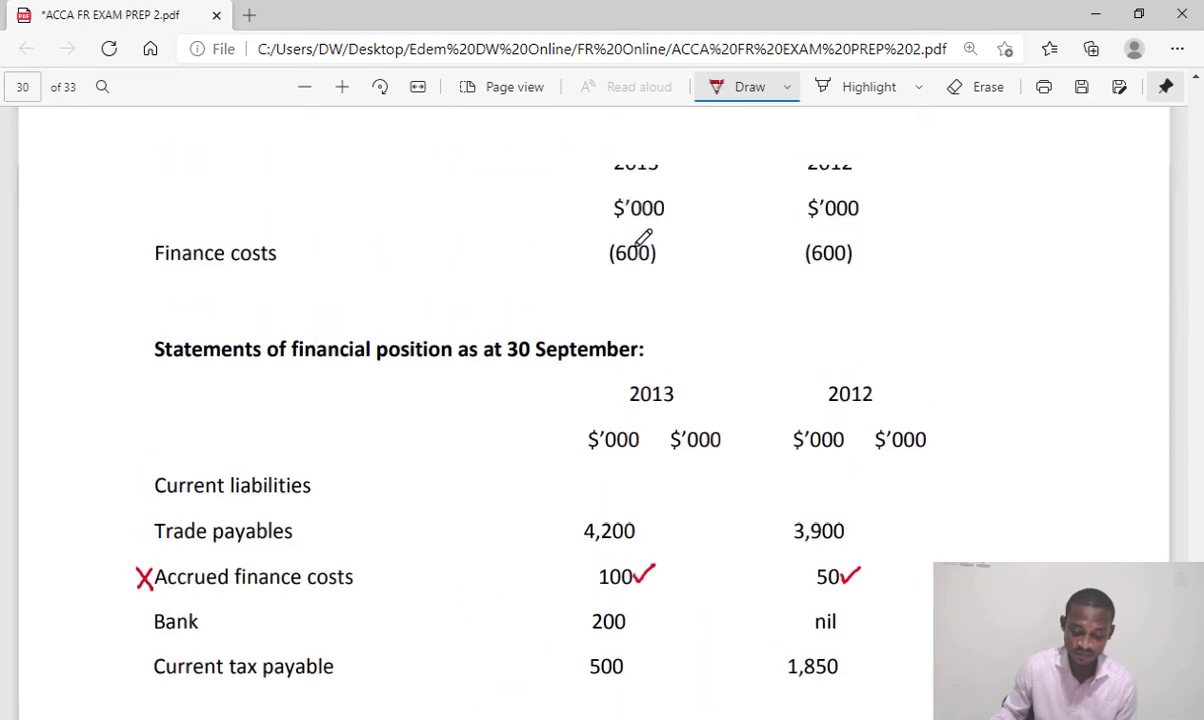
scroll(645, 236, "up", 2)
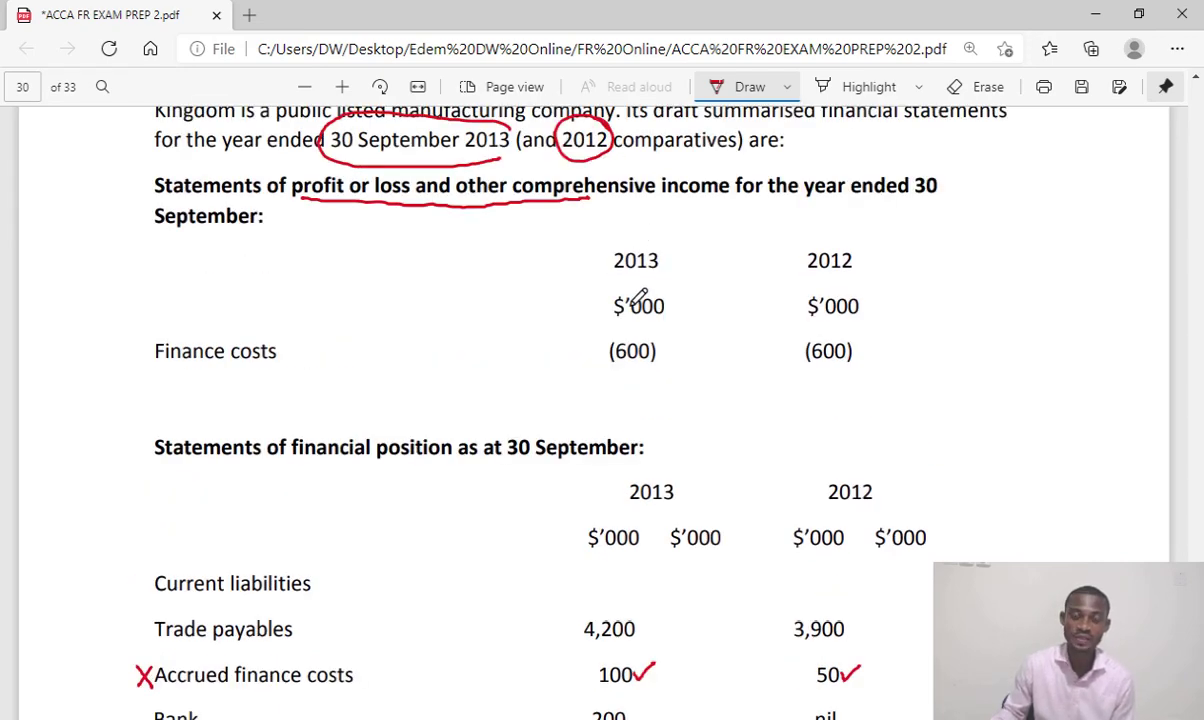
scroll(638, 298, "down", 10)
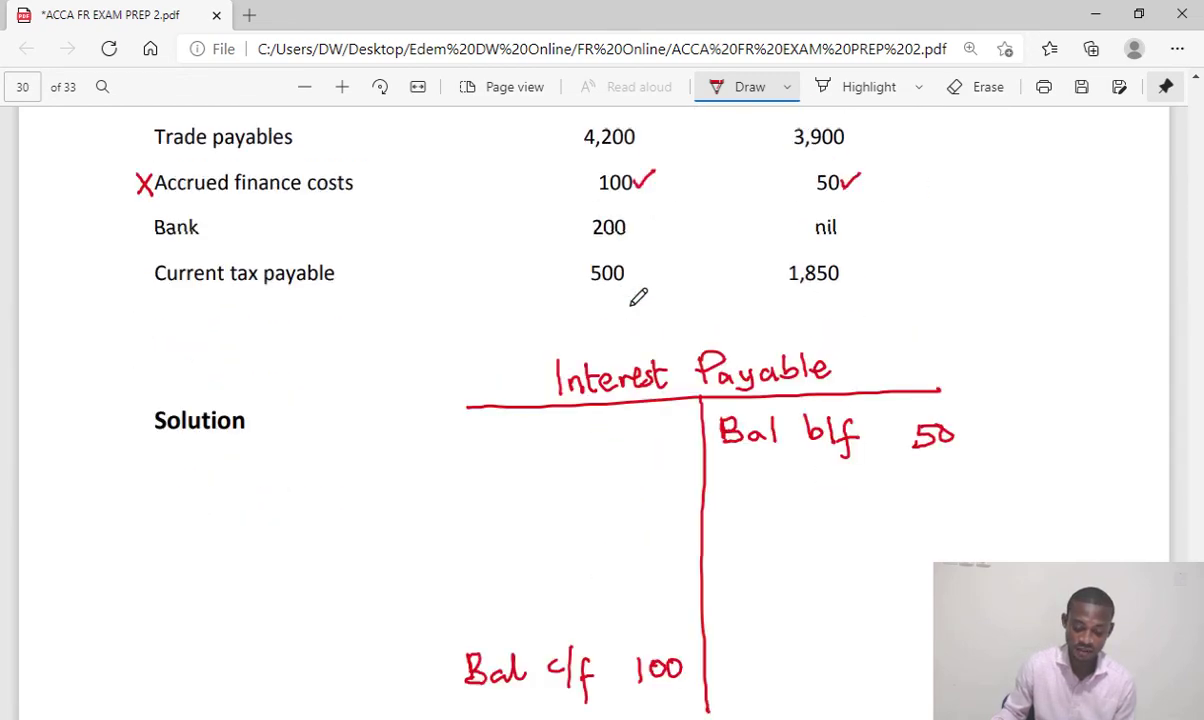
scroll(638, 298, "down", 2)
scroll(638, 297, "down", 2)
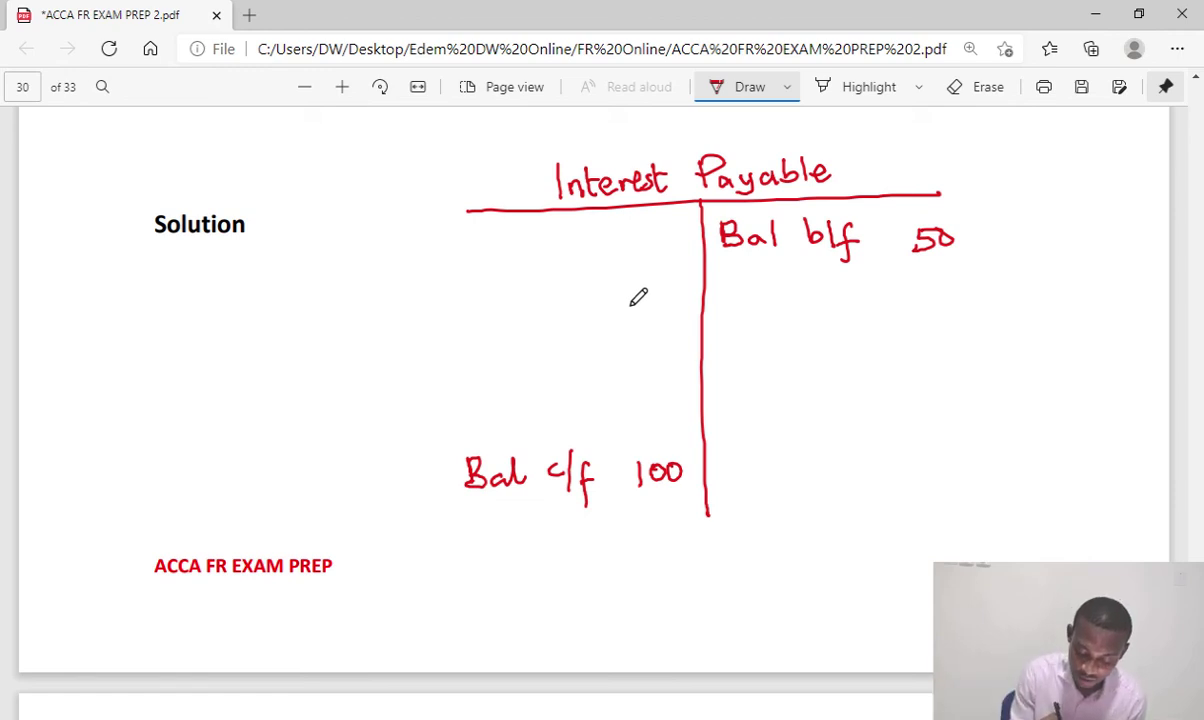
mouse_move(733, 298)
left_mouse_down()
mouse_move(736, 336)
mouse_move(744, 313)
left_mouse_up()
left_click_drag(763, 292, 763, 332)
left_click_drag(778, 300, 798, 328)
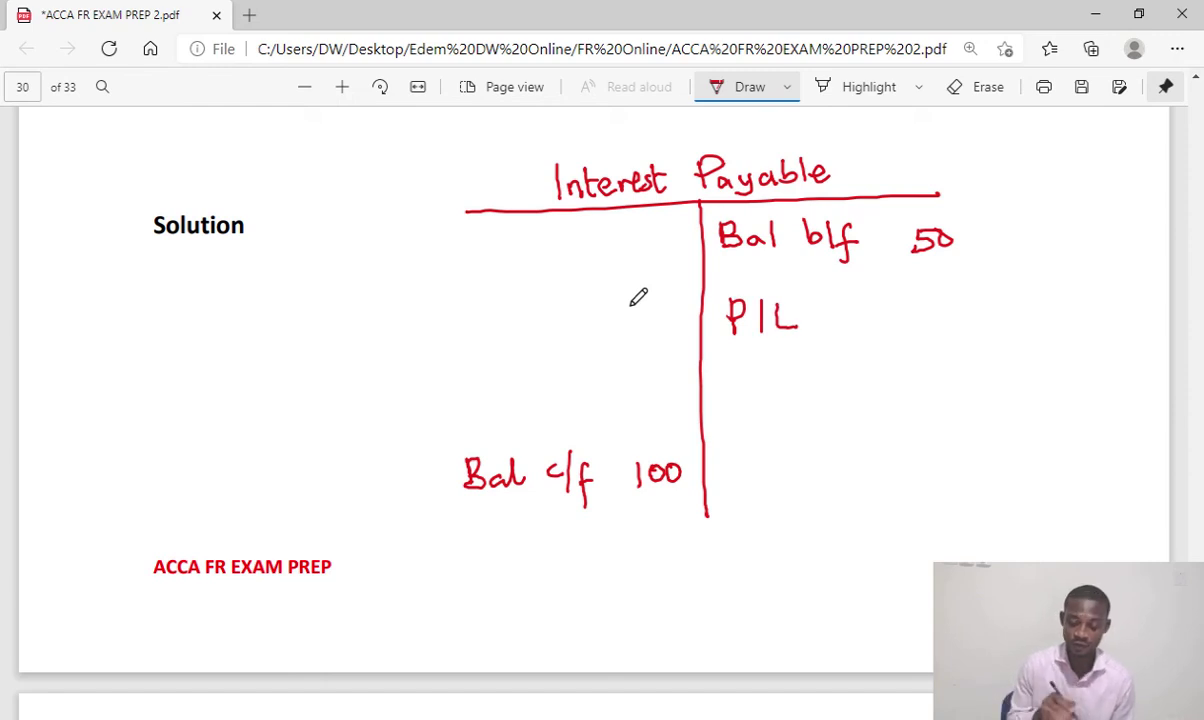
left_click_drag(824, 315, 812, 326)
left_click_drag(826, 312, 838, 328)
mouse_move(838, 312)
left_mouse_down()
mouse_move(826, 328)
mouse_move(849, 338)
mouse_move(812, 326)
left_mouse_up()
key("ctrl+z")
key("ctrl+z")
key("ctrl+z")
key("ctrl+z")
key("ctrl+z")
left_click_drag(826, 312, 838, 328)
left_click_drag(848, 312, 849, 340)
mouse_move(912, 310)
left_mouse_down()
mouse_move(905, 330)
mouse_move(950, 315)
left_mouse_up()
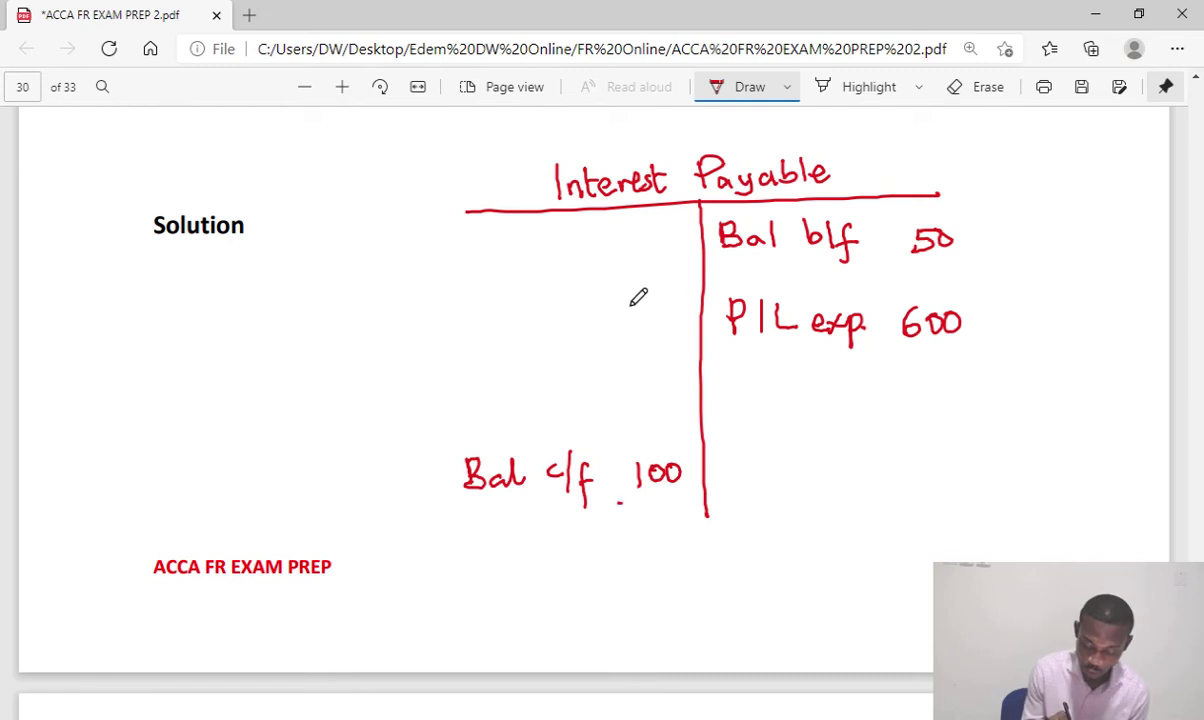
- Extend the account's divider, draw total lines on both sides and write 650 as the total of each side
mouse_move(620, 503)
left_mouse_down()
mouse_move(704, 503)
mouse_move(710, 585)
left_mouse_up()
left_click_drag(617, 552, 708, 550)
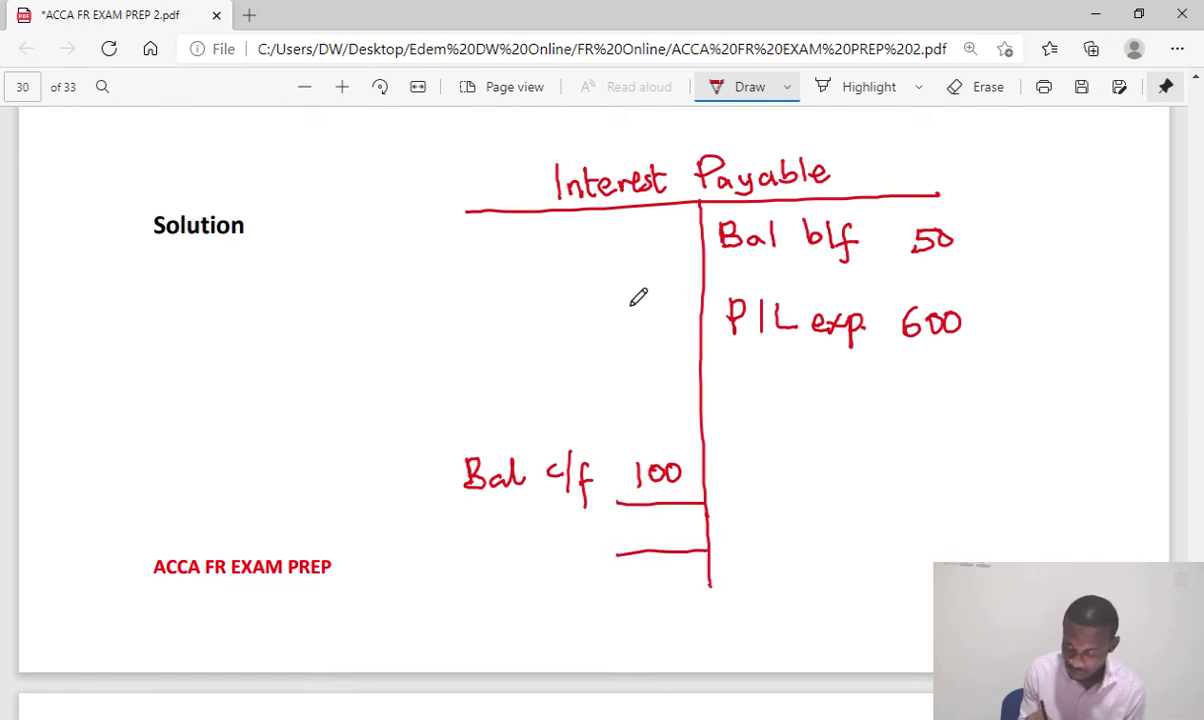
left_click_drag(903, 494, 983, 493)
left_click_drag(897, 549, 997, 548)
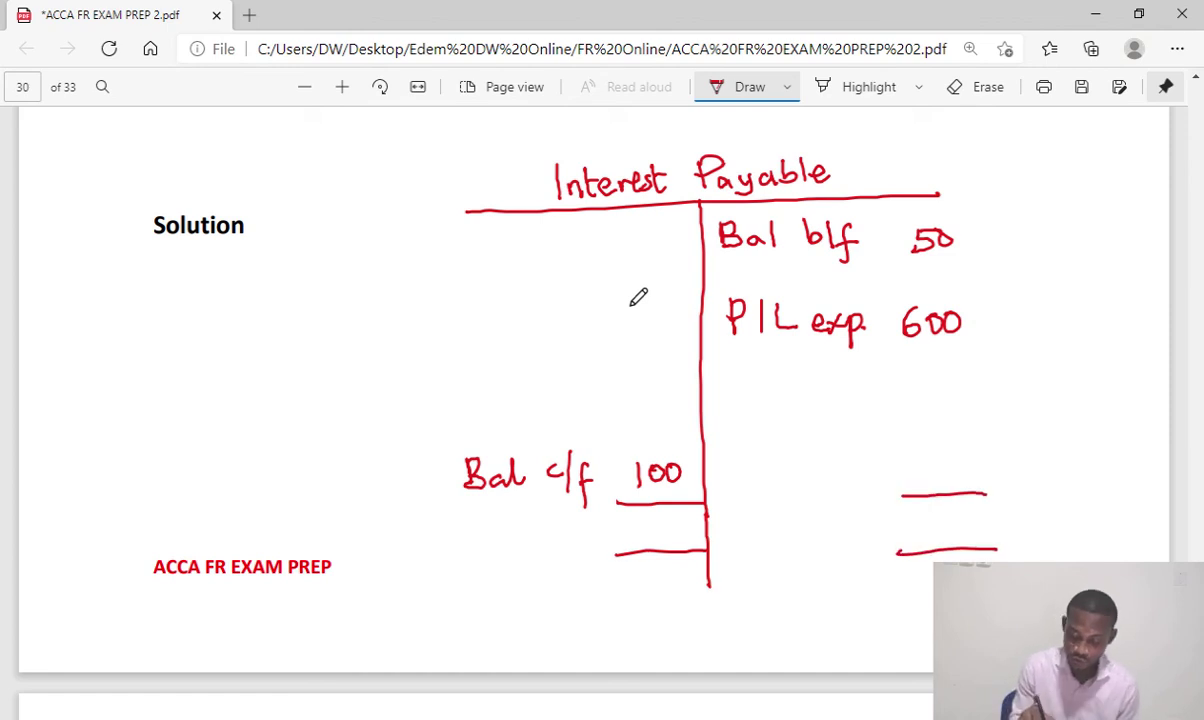
mouse_move(926, 507)
left_mouse_down()
mouse_move(910, 525)
mouse_move(945, 522)
mouse_move(940, 536)
left_mouse_up()
left_click_drag(947, 510, 968, 512)
mouse_move(646, 514)
left_mouse_down()
mouse_move(633, 527)
mouse_move(660, 524)
mouse_move(656, 538)
left_mouse_up()
left_click_drag(662, 516, 672, 515)
left_click_drag(680, 518, 679, 519)
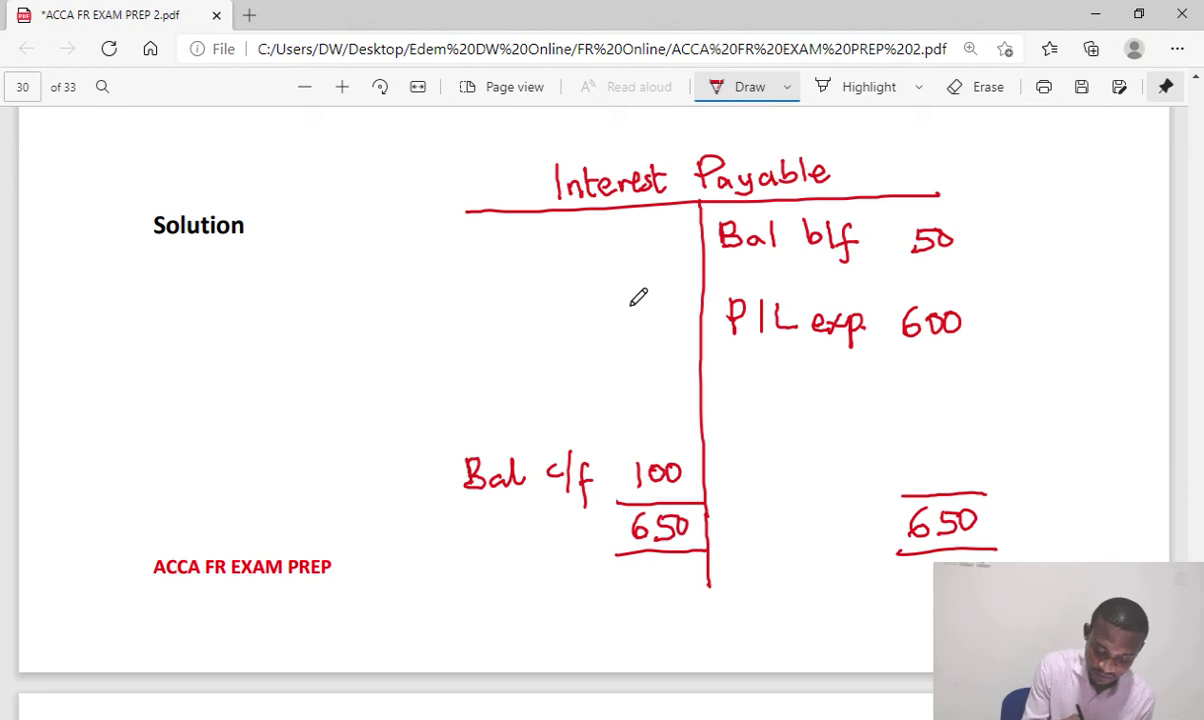
- Write the balancing entry "Cash Paid" with 550 on the debit side of the Interest Payable account
left_click_drag(477, 267, 485, 301)
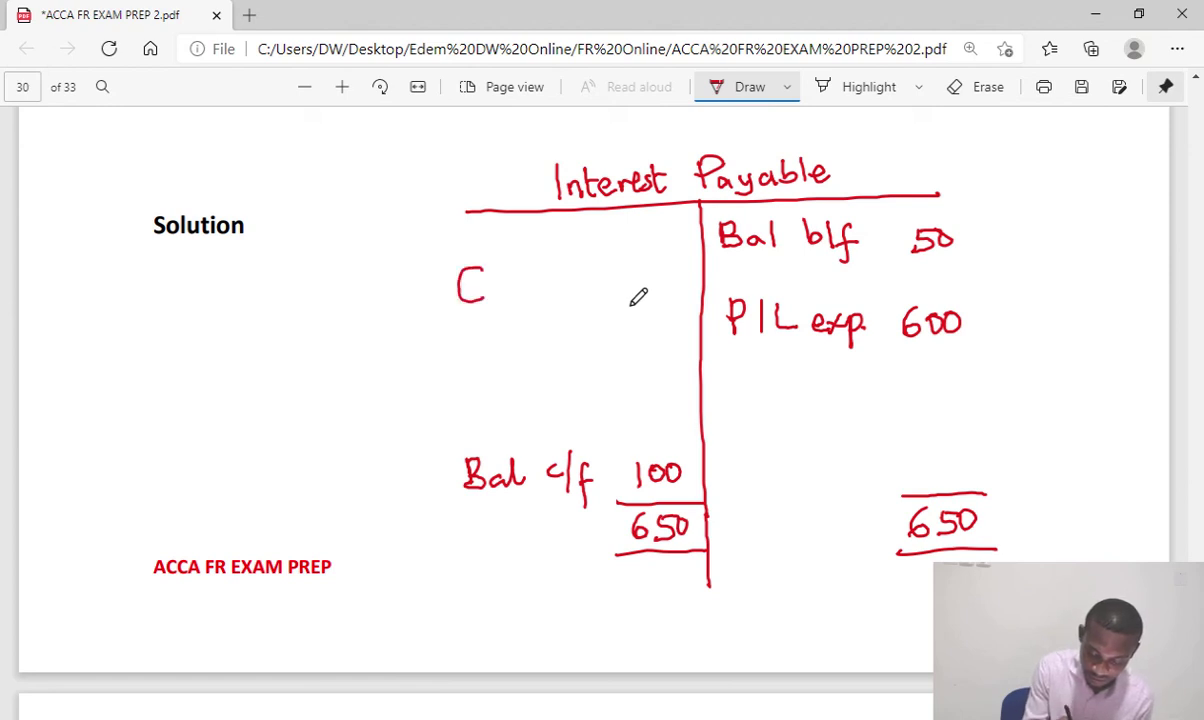
left_click_drag(468, 280, 526, 300)
mouse_move(546, 270)
left_mouse_down()
mouse_move(600, 262)
mouse_move(624, 307)
left_mouse_up()
mouse_move(638, 285)
left_mouse_down()
mouse_move(657, 284)
mouse_move(646, 306)
mouse_move(674, 284)
left_mouse_up()
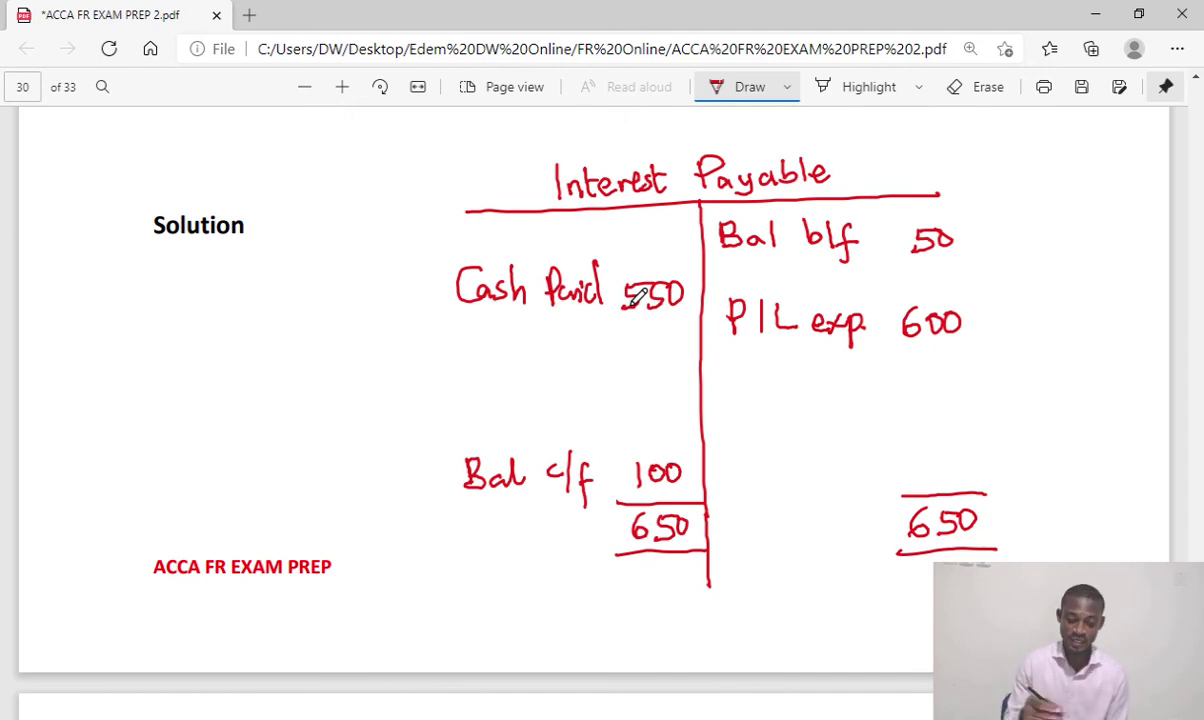
- Draw a connecting line from the Cash Paid entry and label it "Operating Cash flows" below the Solution heading
scroll(634, 310, "up", 3)
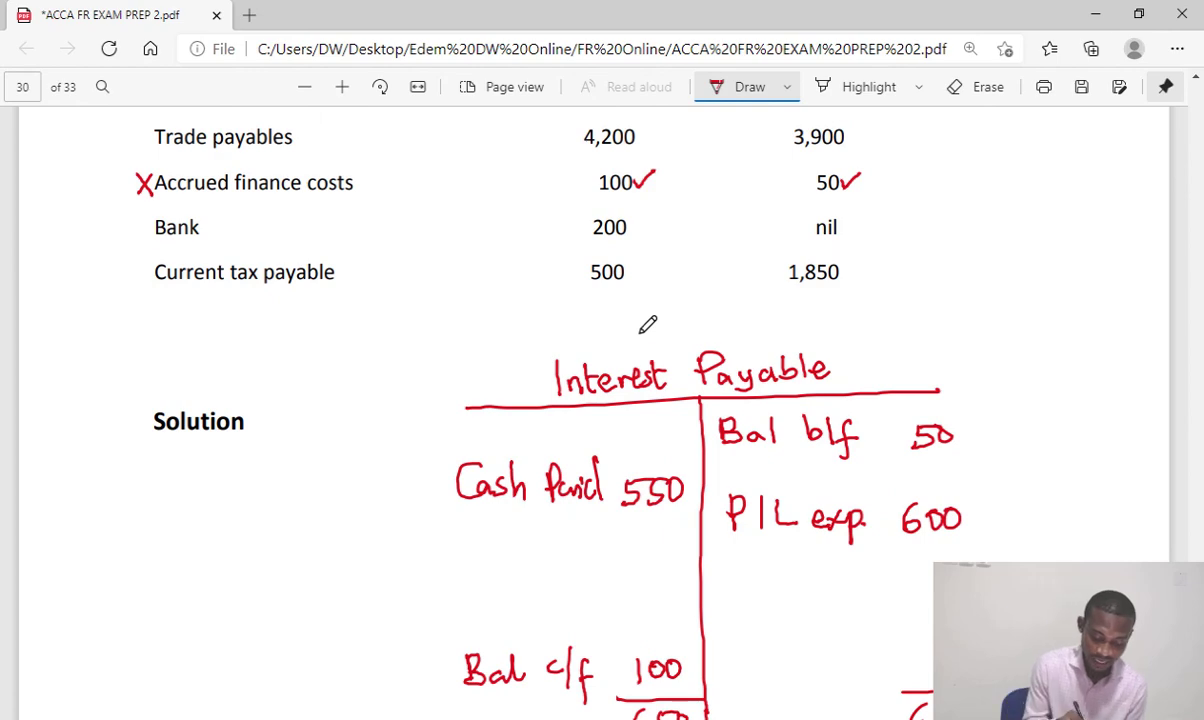
left_click_drag(455, 481, 378, 522)
mouse_move(172, 530)
left_mouse_down()
mouse_move(194, 532)
mouse_move(172, 533)
left_mouse_up()
left_click_drag(200, 532, 207, 567)
left_click_drag(203, 540, 252, 524)
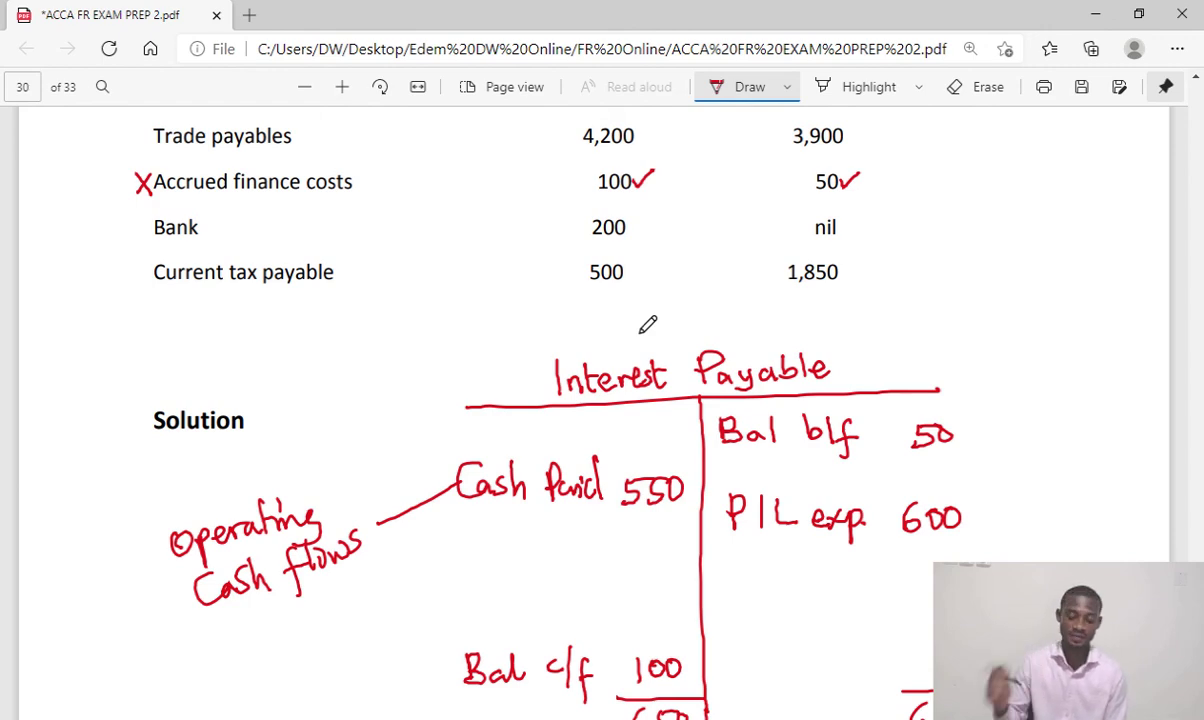
scroll(648, 324, "down", 2)
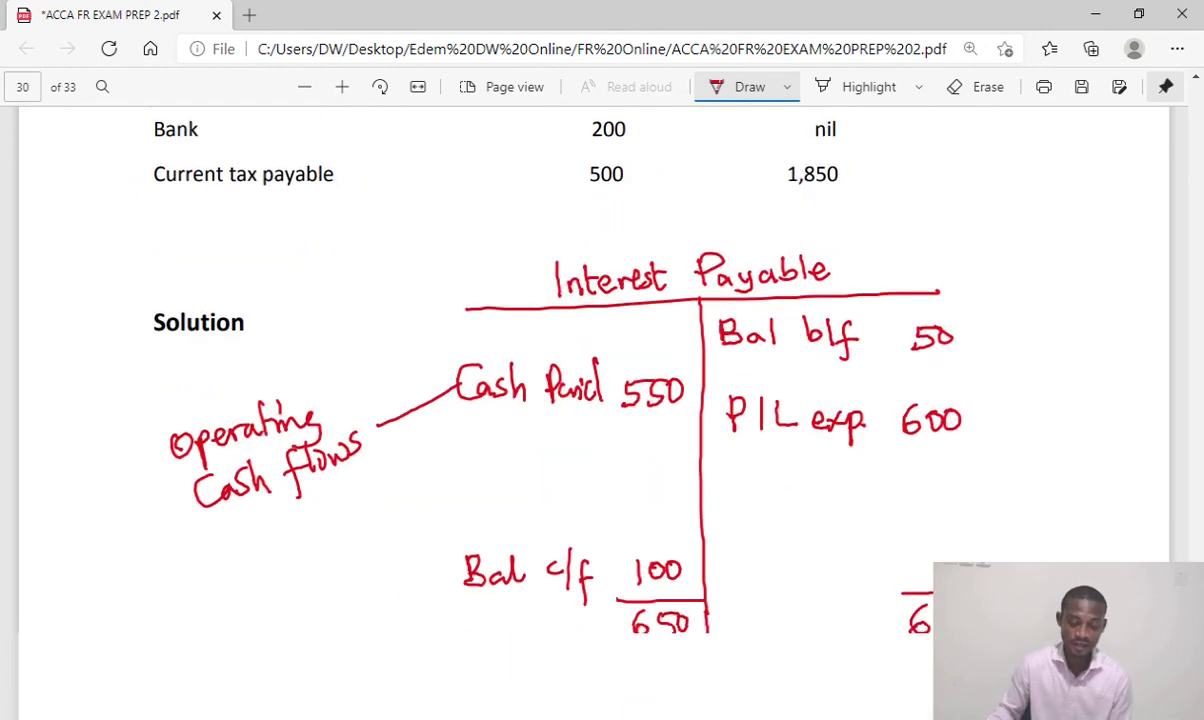